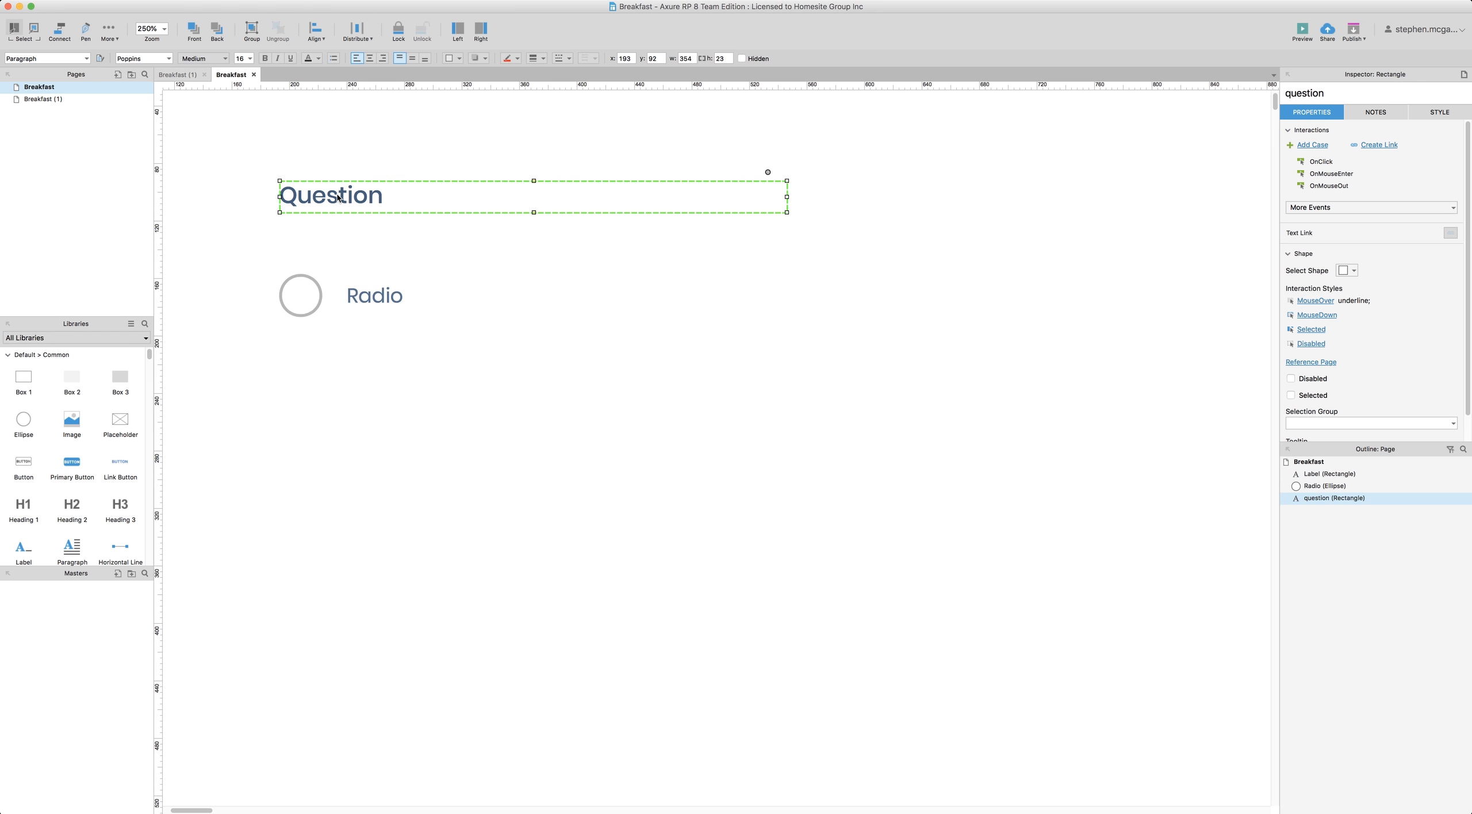
{"action": "type", "text": "What did you have"}
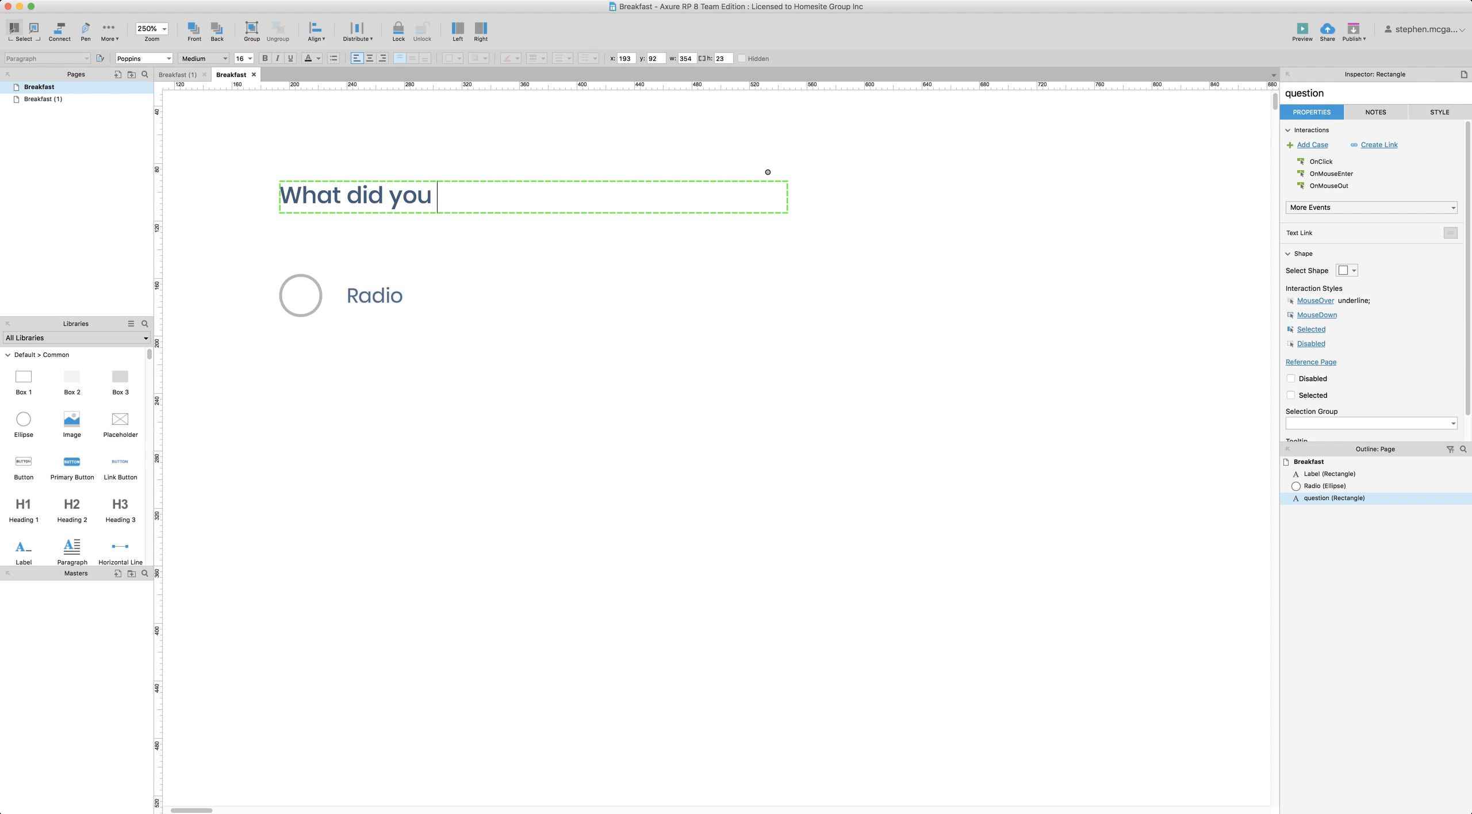
{"action": "key", "text": "BackSpace"}
{"action": "key", "text": "BackSpace"}
{"action": "key", "text": "BackSpace"}
{"action": "key", "text": "BackSpace"}
{"action": "key", "text": "BackSpace"}
{"action": "key", "text": "BackSpace"}
{"action": "key", "text": "BackSpace"}
{"action": "key", "text": "BackSpace"}
{"action": "key", "text": "BackSpace"}
{"action": "key", "text": "BackSpace"}
{"action": "key", "text": "BackSpace"}
{"action": "key", "text": "BackSpace"}
{"action": "key", "text": "BackSpace"}
{"action": "key", "text": "BackSpace"}
{"action": "key", "text": "BackSpace"}
{"action": "key", "text": "BackSpace"}
{"action": "key", "text": "BackSpace"}
Replace the question heading's text with "Did you eat breakfast this morning?"
{"action": "type", "text": "Did "}
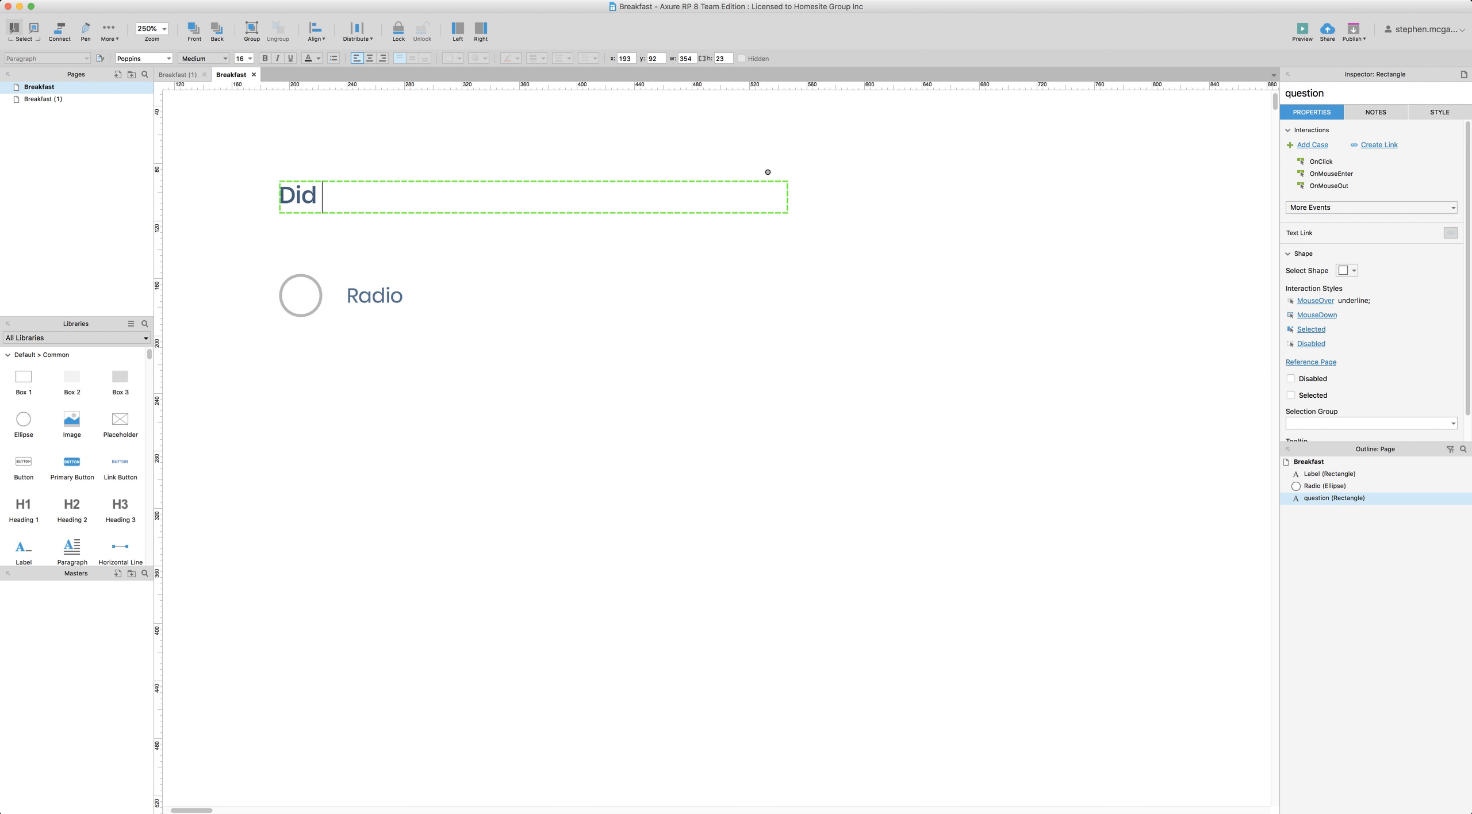
{"action": "type", "text": "you eat b"}
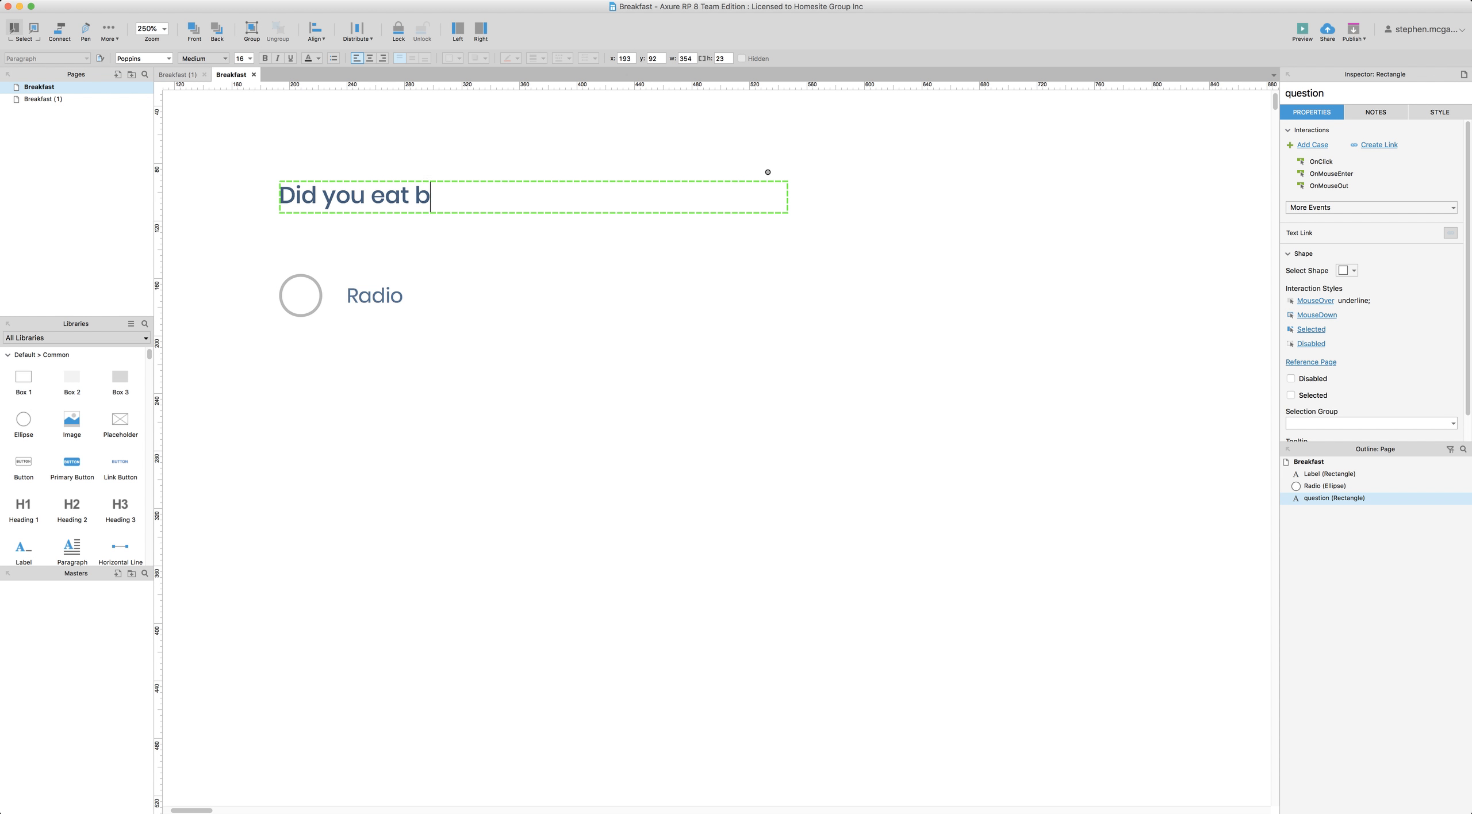
{"action": "type", "text": "reakfast this mo"}
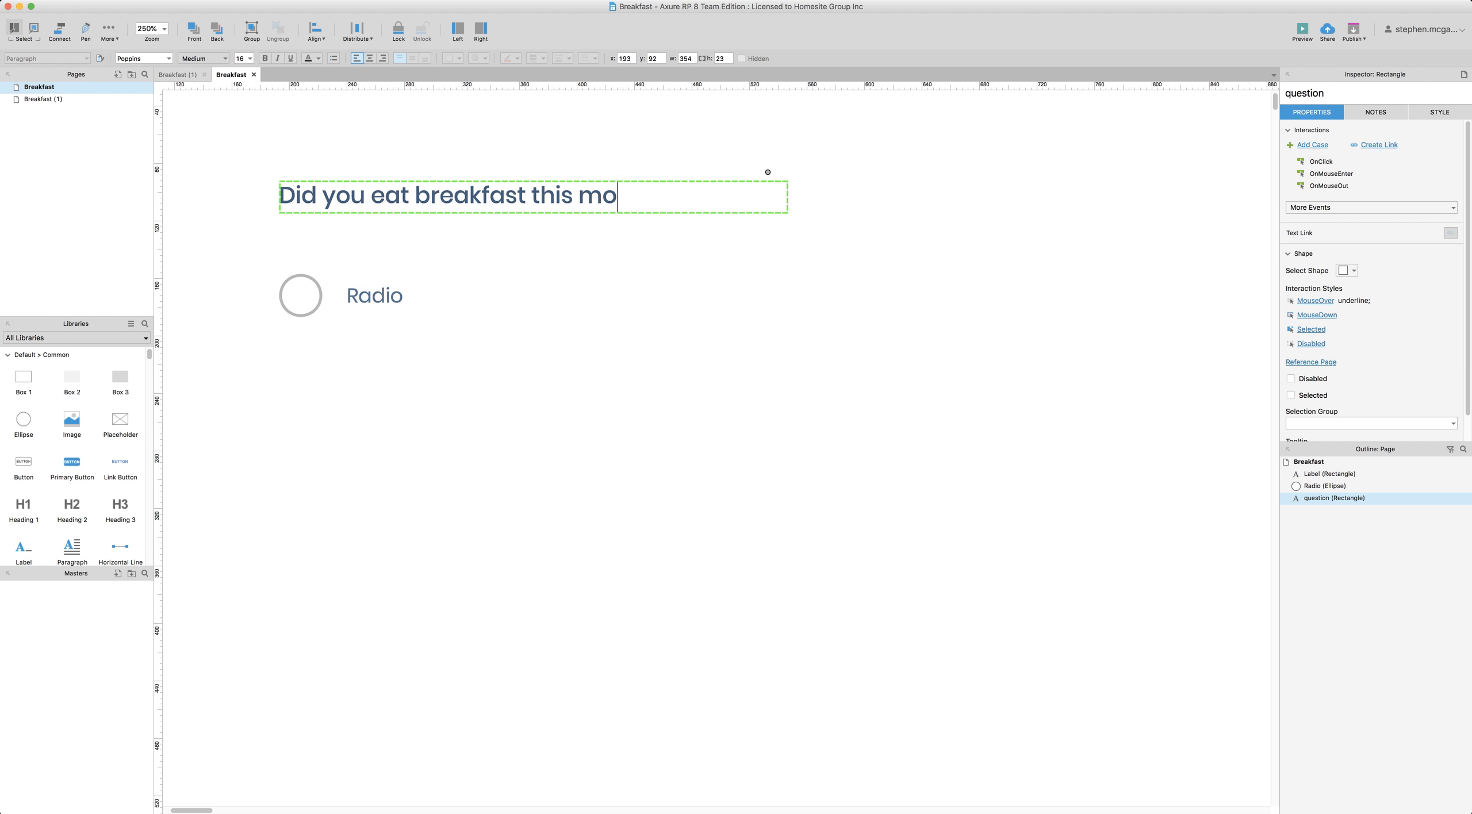
{"action": "type", "text": "rning"}
{"action": "left_click", "coordinate": [455, 247]}
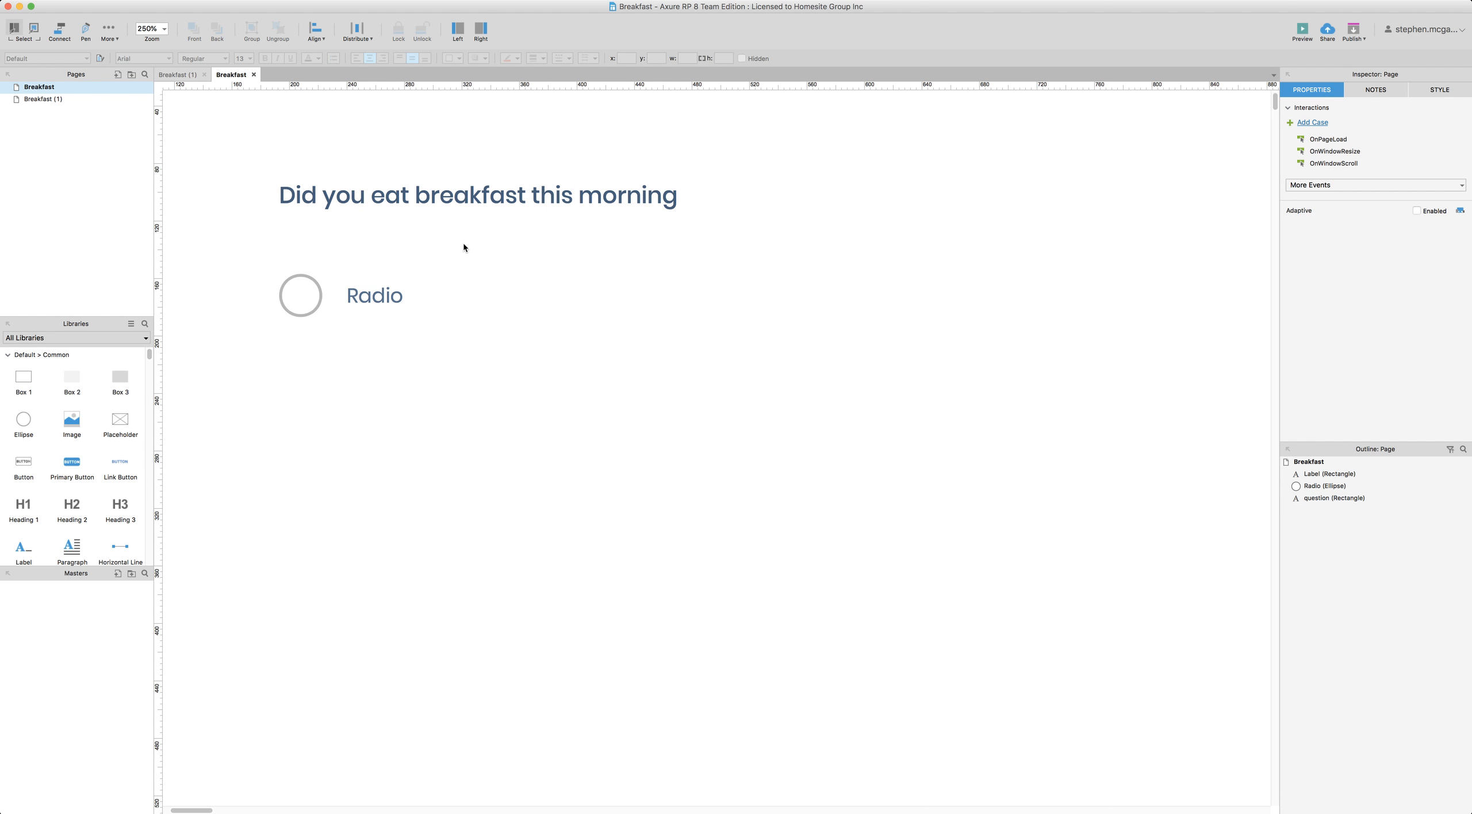
{"action": "double_click", "coordinate": [603, 197]}
{"action": "key", "text": "Right"}
{"action": "type", "text": "?"}
{"action": "left_click", "coordinate": [484, 272]}
Enable an inner shadow in the radio circle's Selected interaction style, with x and y offsets of 0 and blur 0
{"action": "left_click_drag", "start_coordinate": [259, 260], "coordinate": [429, 352]}
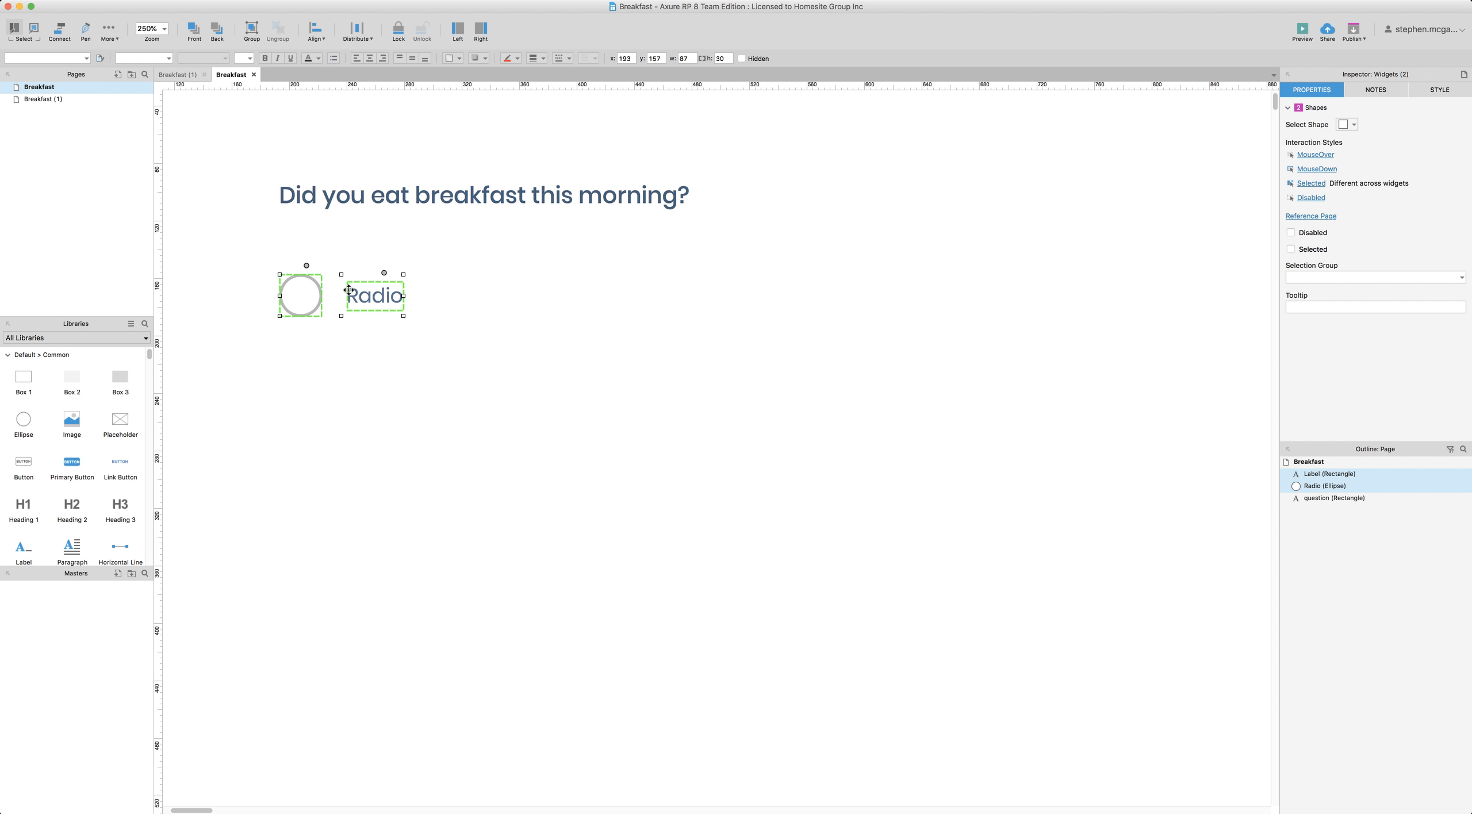
{"action": "left_click", "coordinate": [305, 292]}
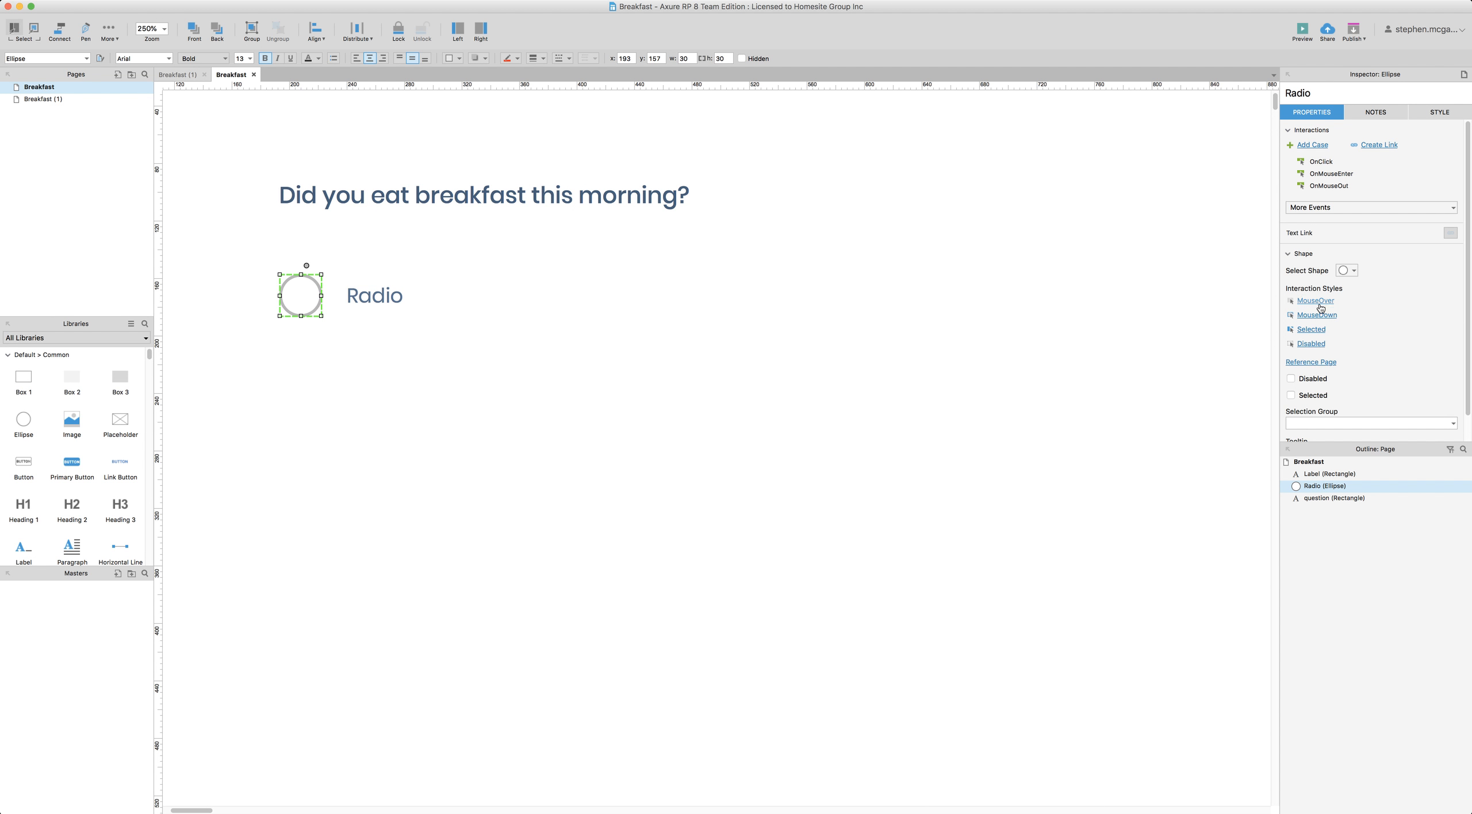
{"action": "left_click", "coordinate": [1311, 330]}
{"action": "left_click_drag", "start_coordinate": [1290, 64], "coordinate": [566, 160]}
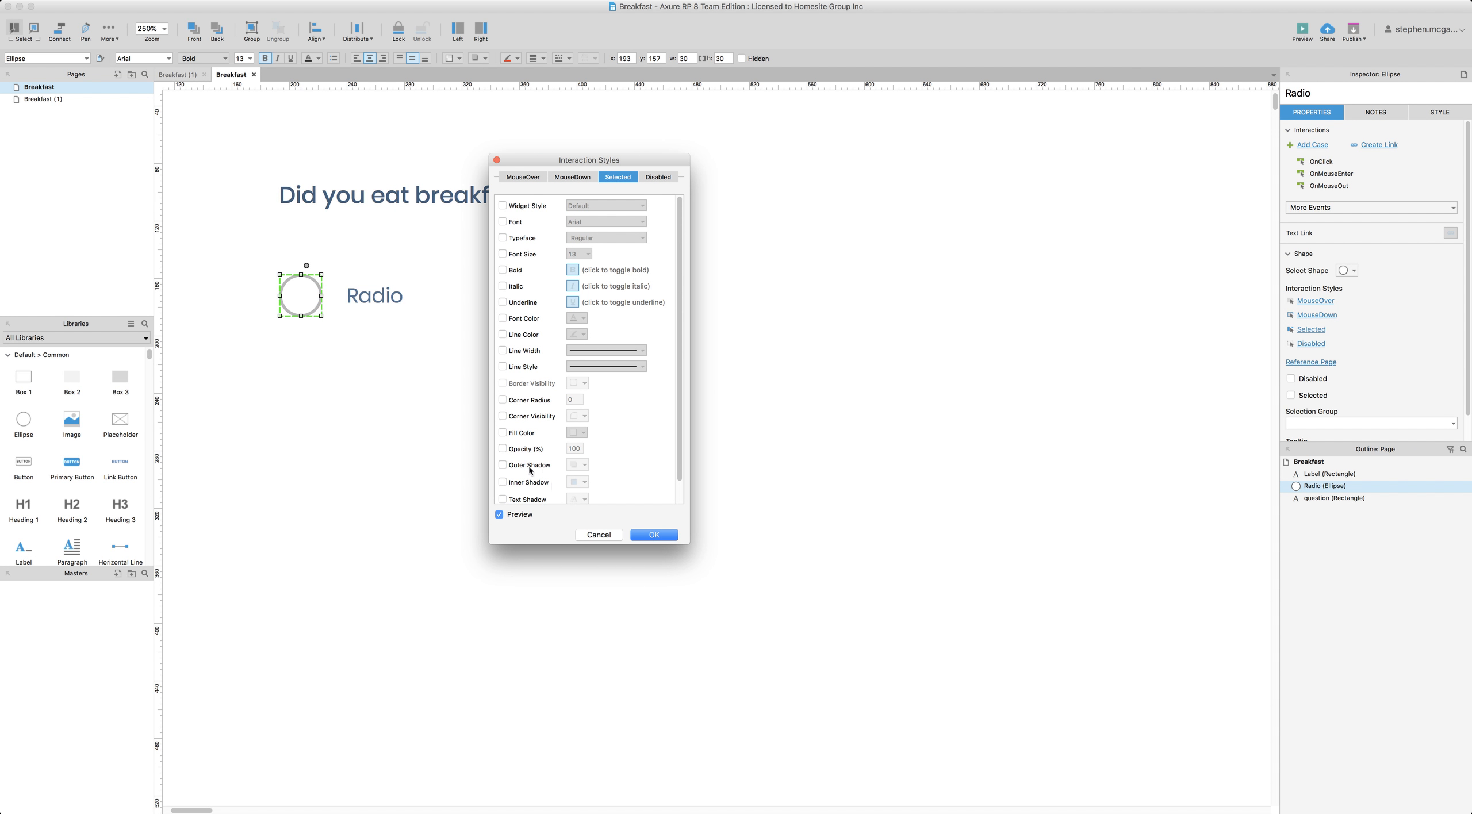
{"action": "left_click", "coordinate": [503, 482]}
{"action": "left_click", "coordinate": [577, 482]}
{"action": "left_click", "coordinate": [635, 514]}
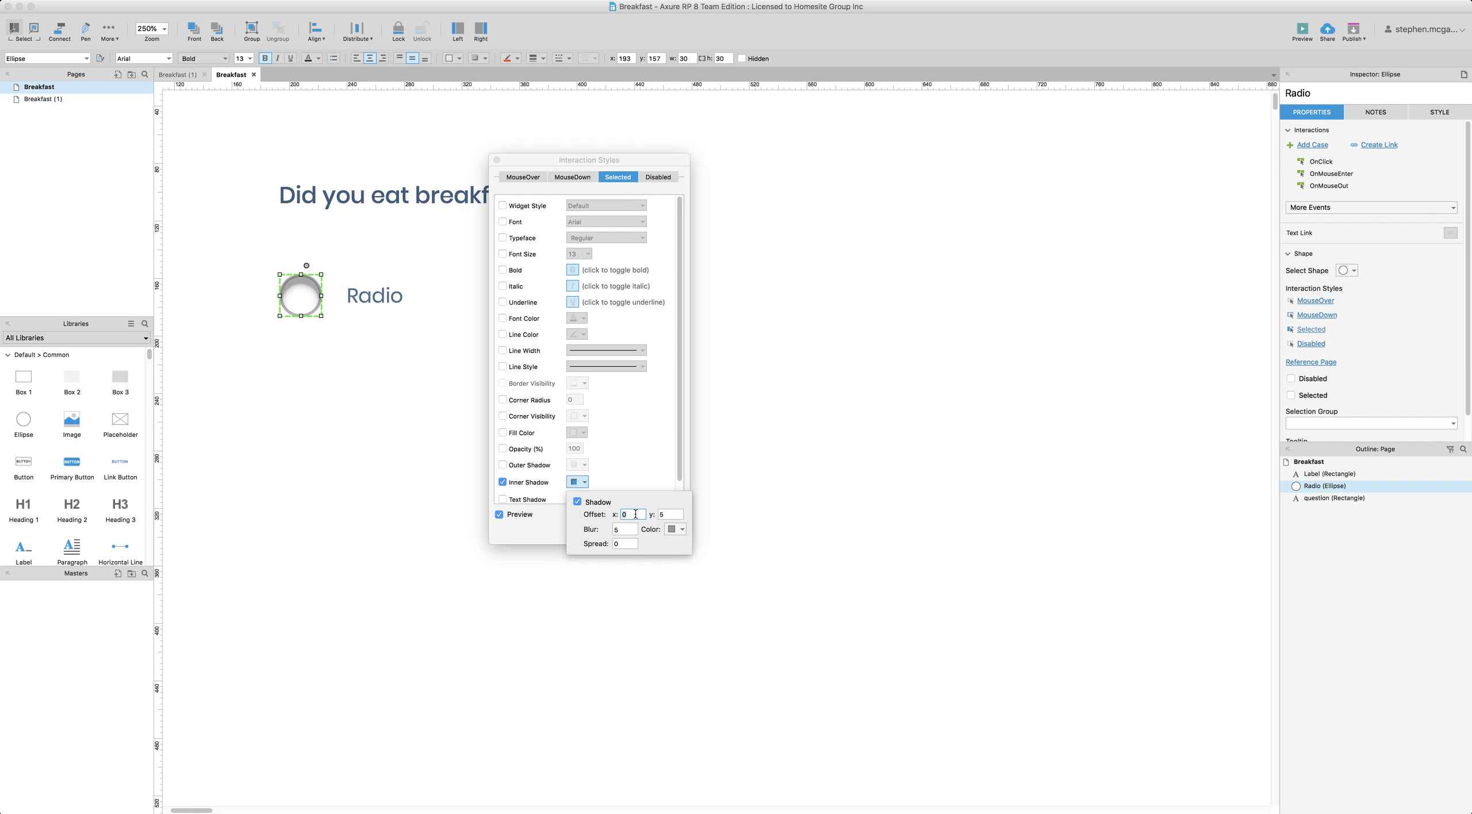
{"action": "key", "text": "Tab"}
{"action": "type", "text": "0"}
{"action": "key", "text": "Tab"}
{"action": "type", "text": "0"}
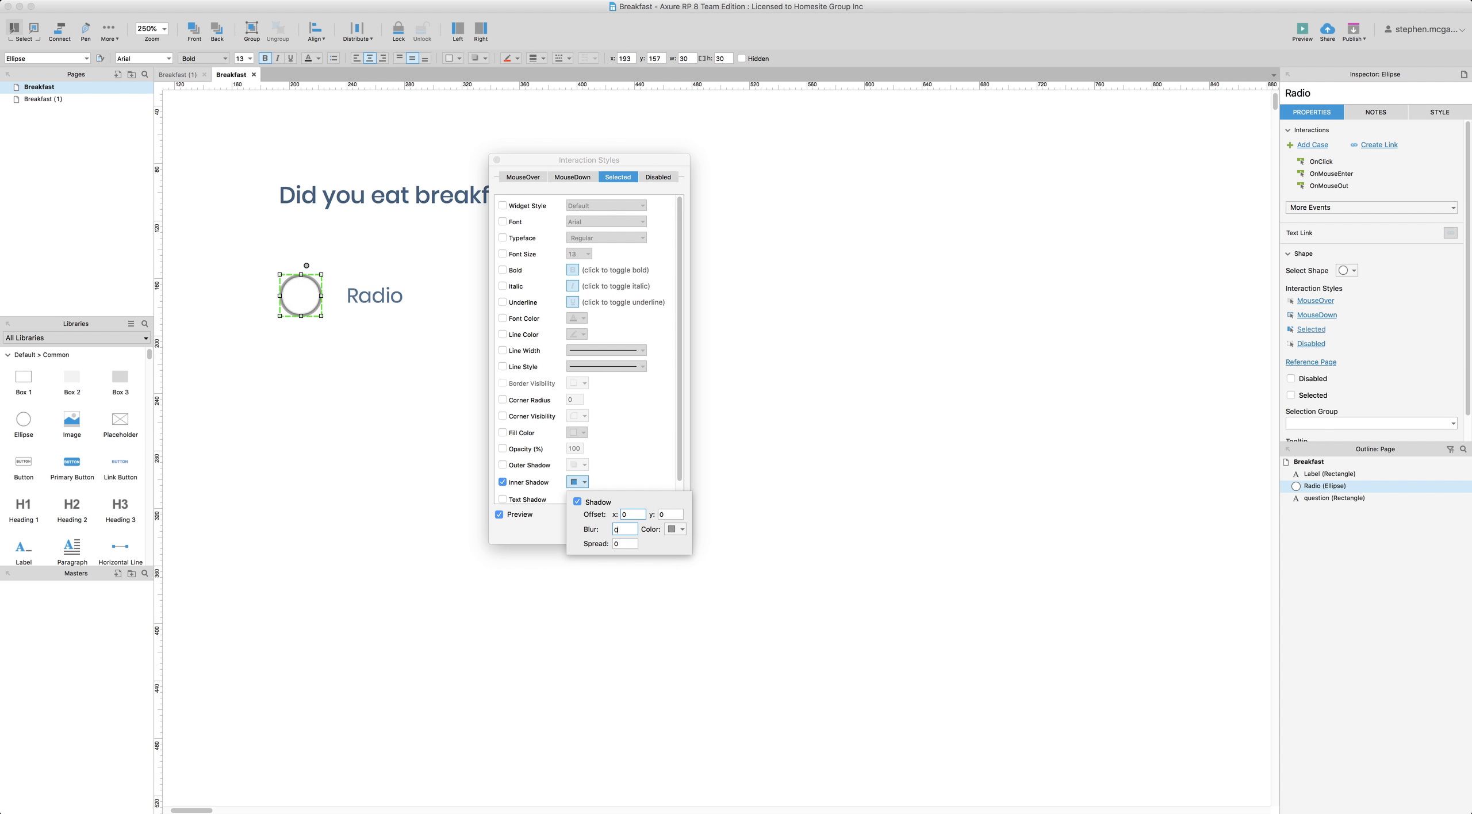
Make the Selected-state inner shadow blue with a spread of 8 and apply the interaction style
{"action": "left_click", "coordinate": [682, 529]}
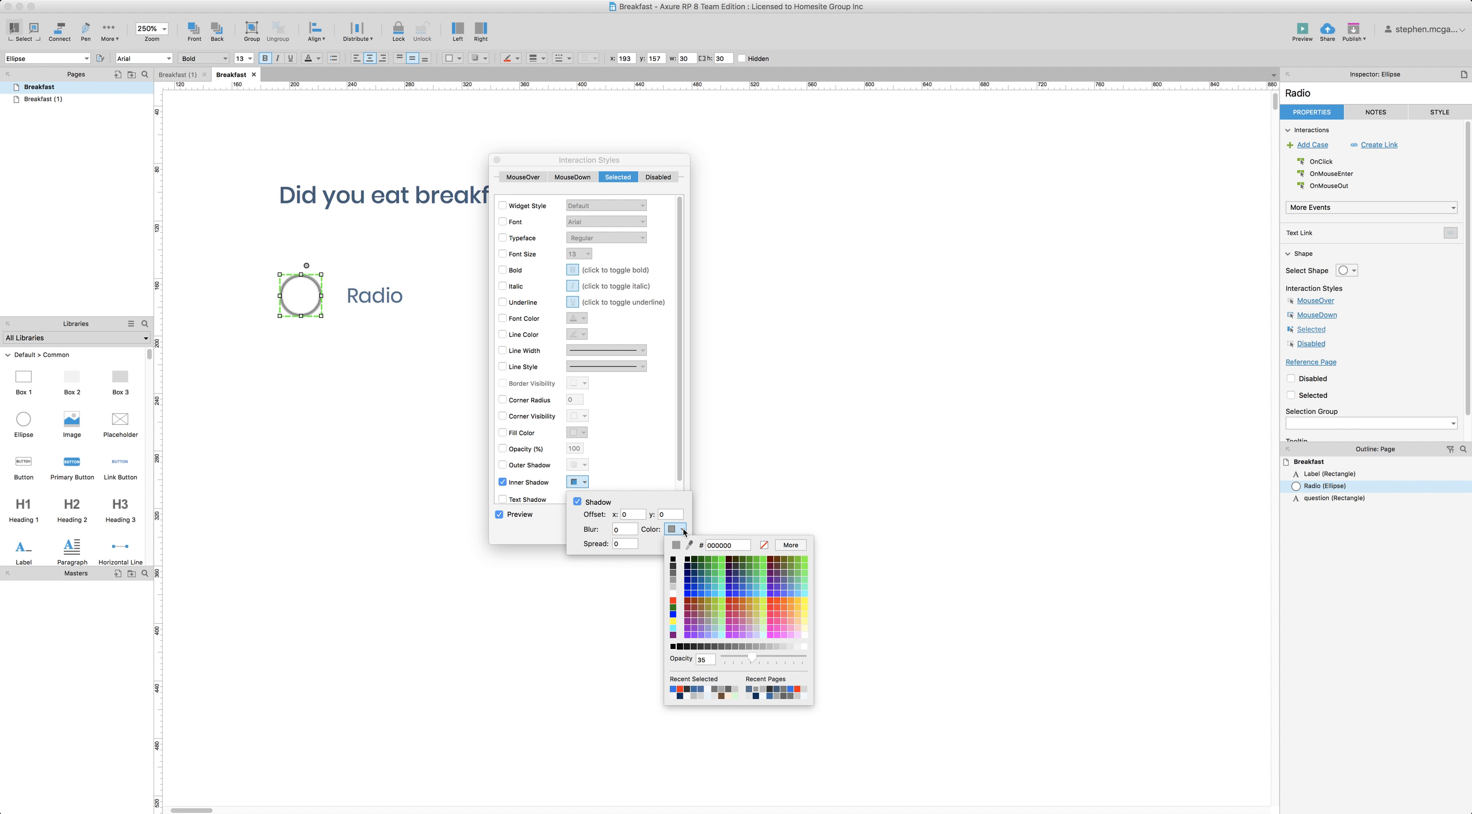
{"action": "left_click", "coordinate": [674, 690]}
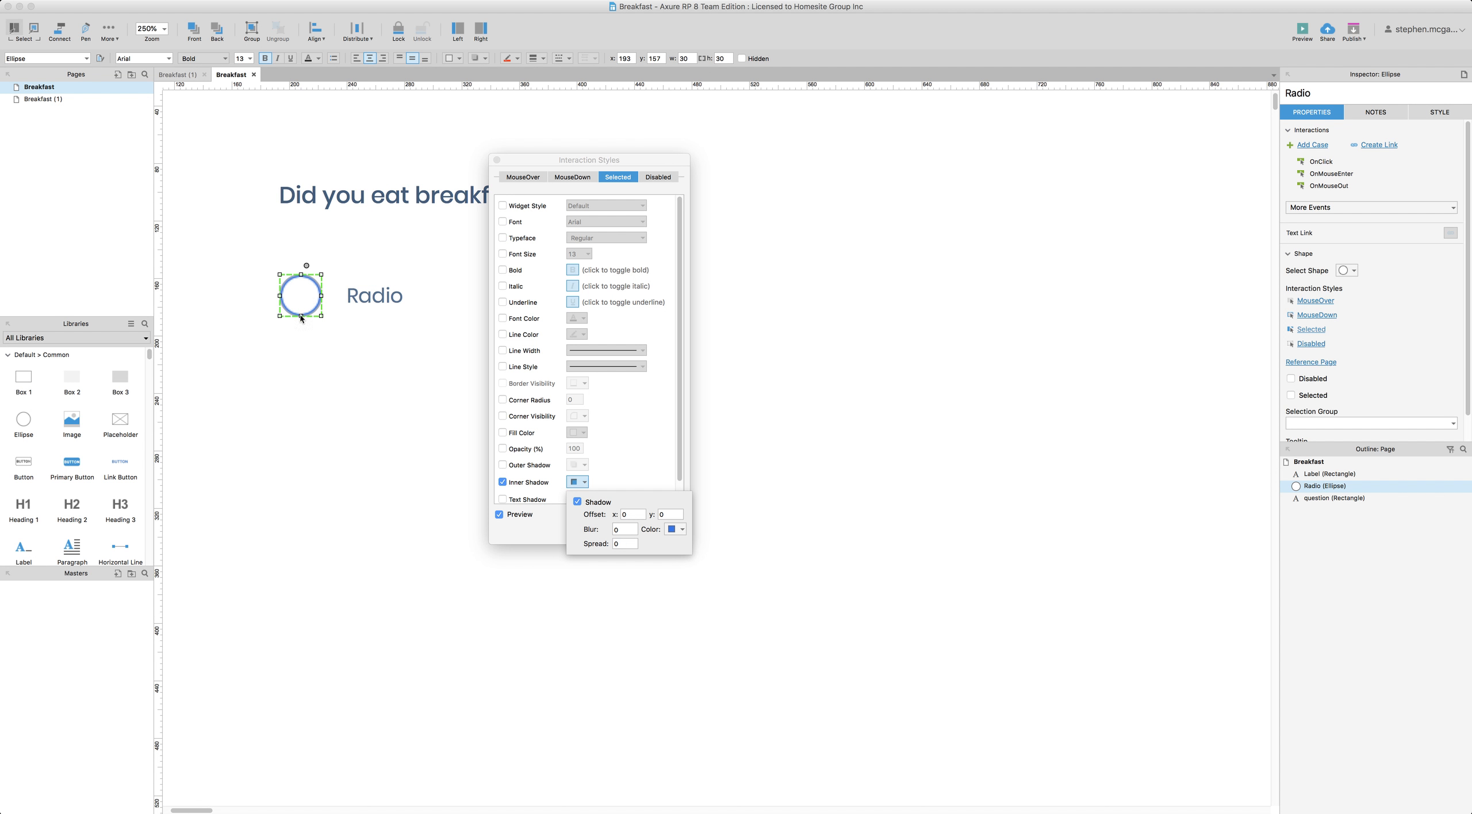
{"action": "left_click", "coordinate": [626, 544]}
{"action": "type", "text": "8"}
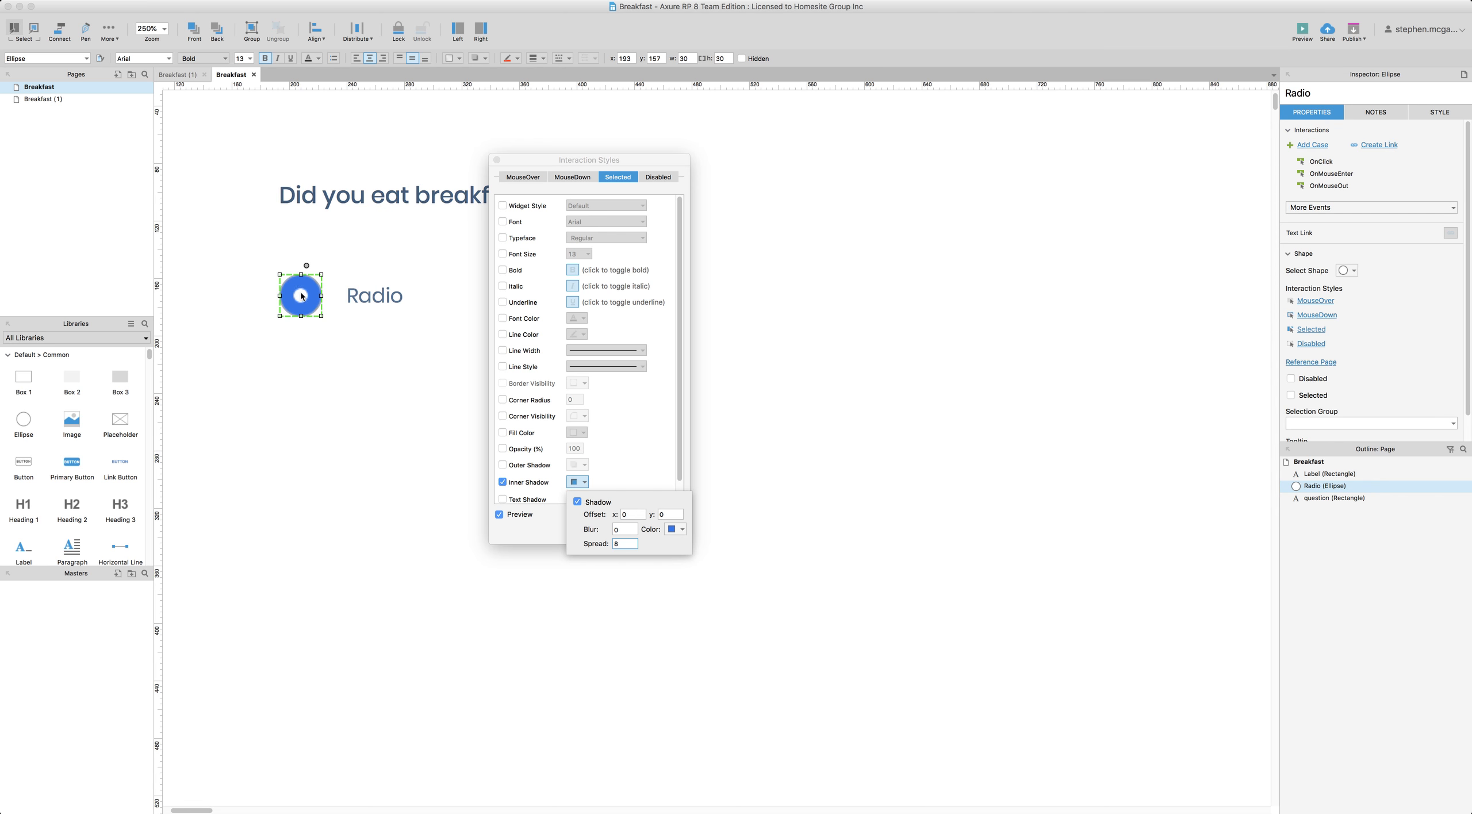
{"action": "left_click", "coordinate": [604, 477]}
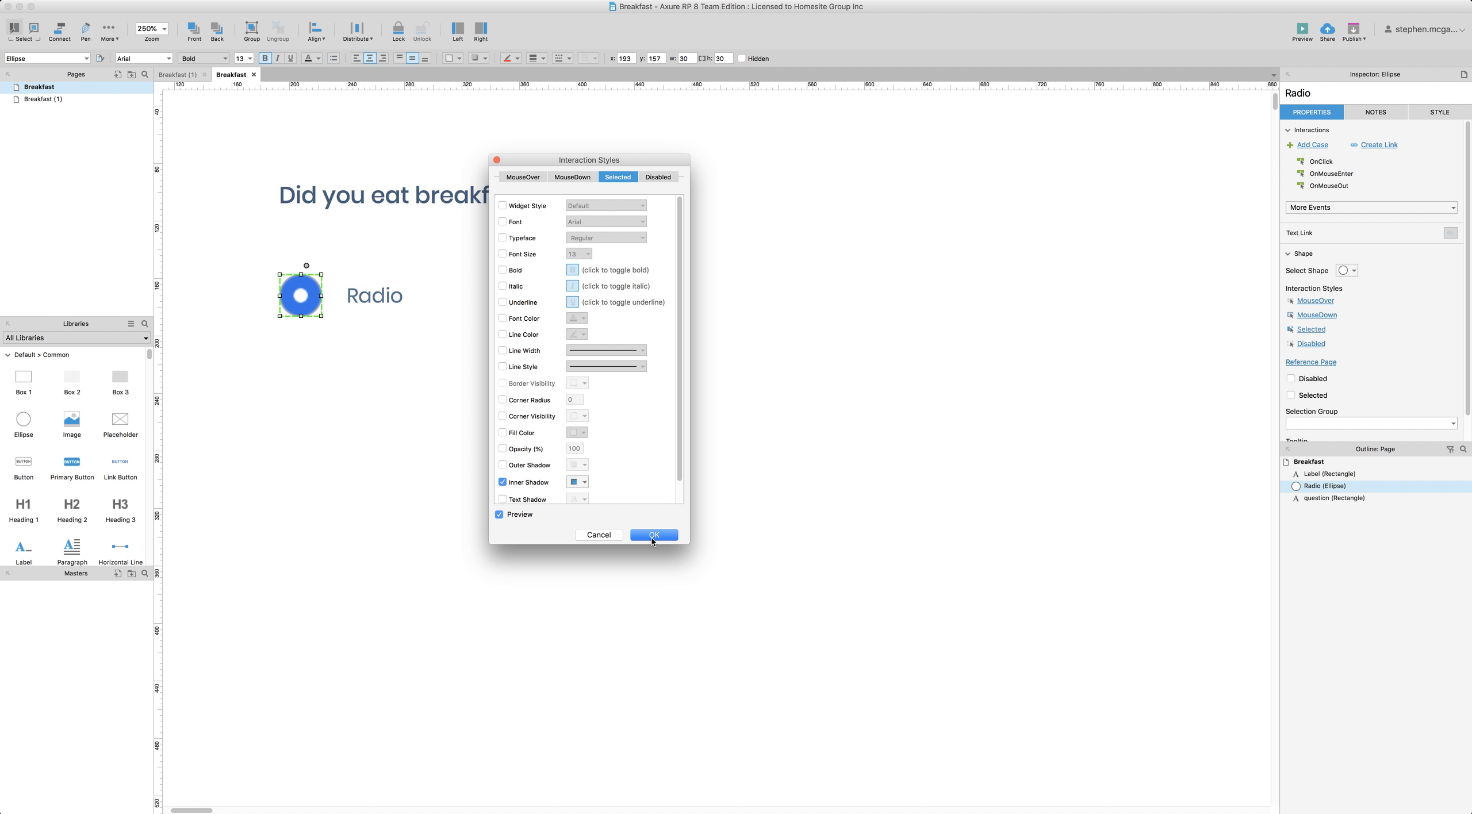
{"action": "left_click", "coordinate": [654, 535]}
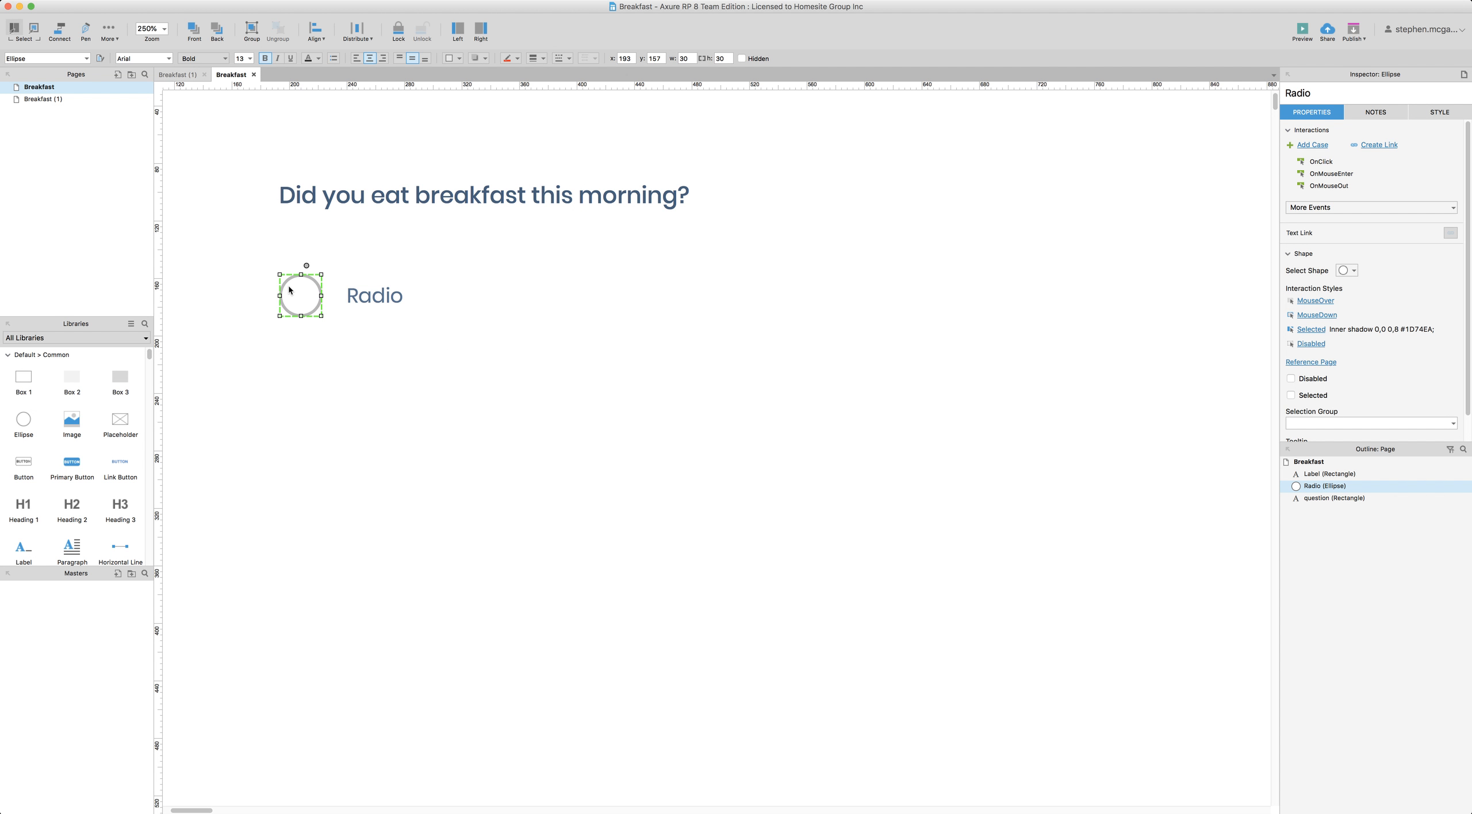
Review the Selected interaction styles of the radio circle and of its text label
{"action": "left_click", "coordinate": [1311, 329]}
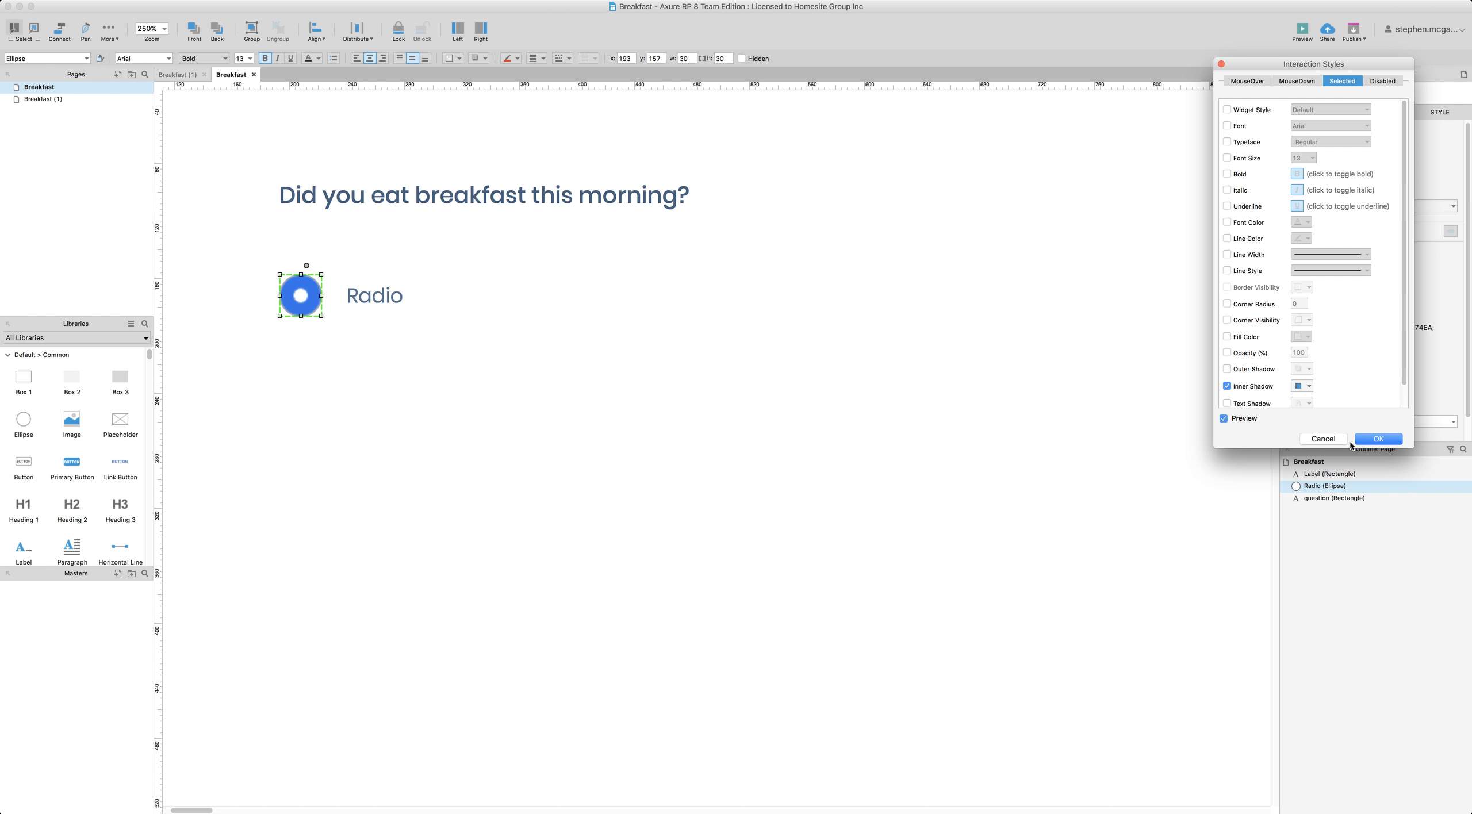
{"action": "left_click", "coordinate": [1372, 440]}
{"action": "left_click_drag", "start_coordinate": [436, 333], "coordinate": [238, 253]}
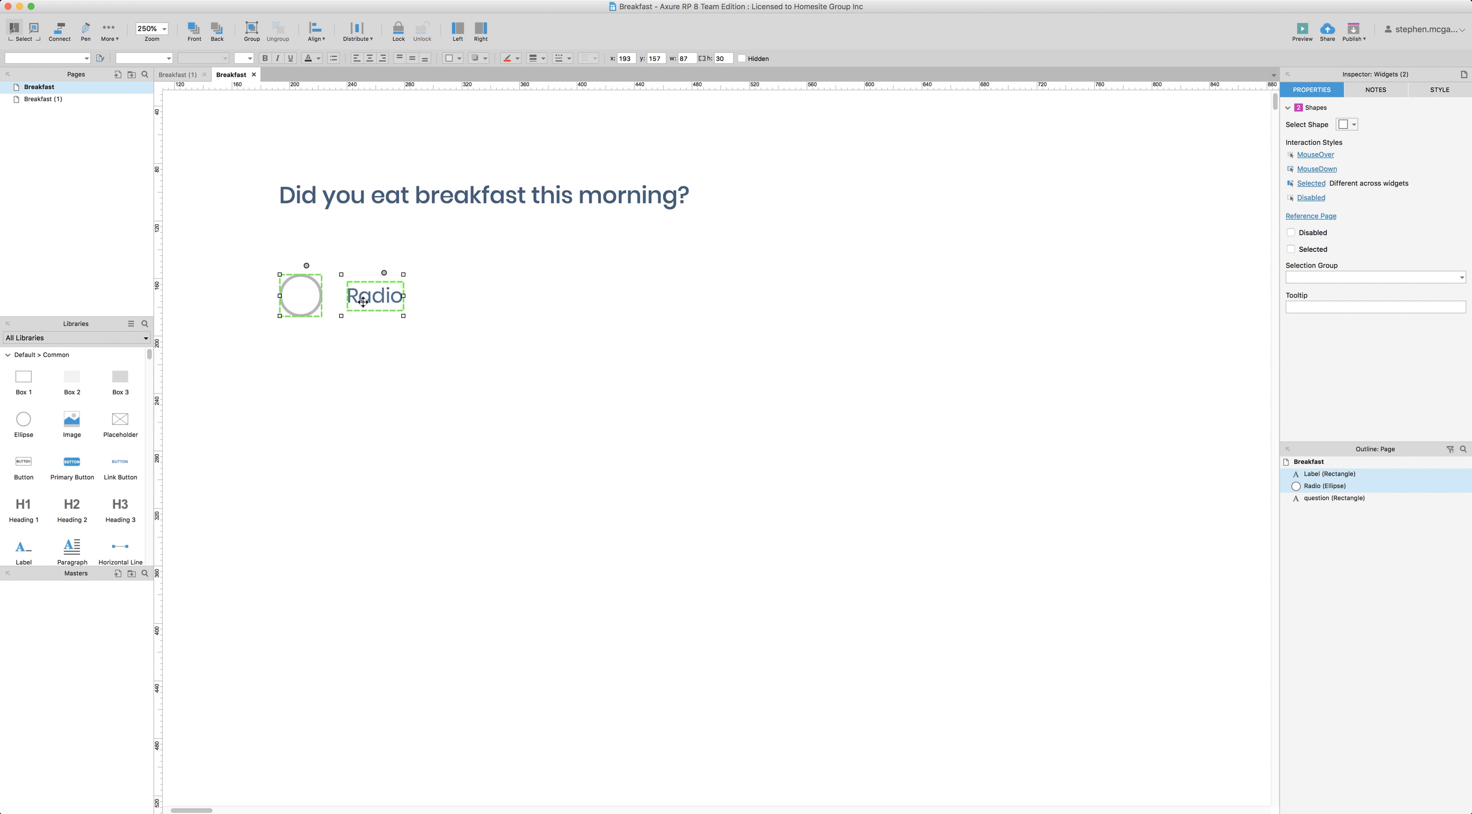
{"action": "left_click", "coordinate": [363, 301]}
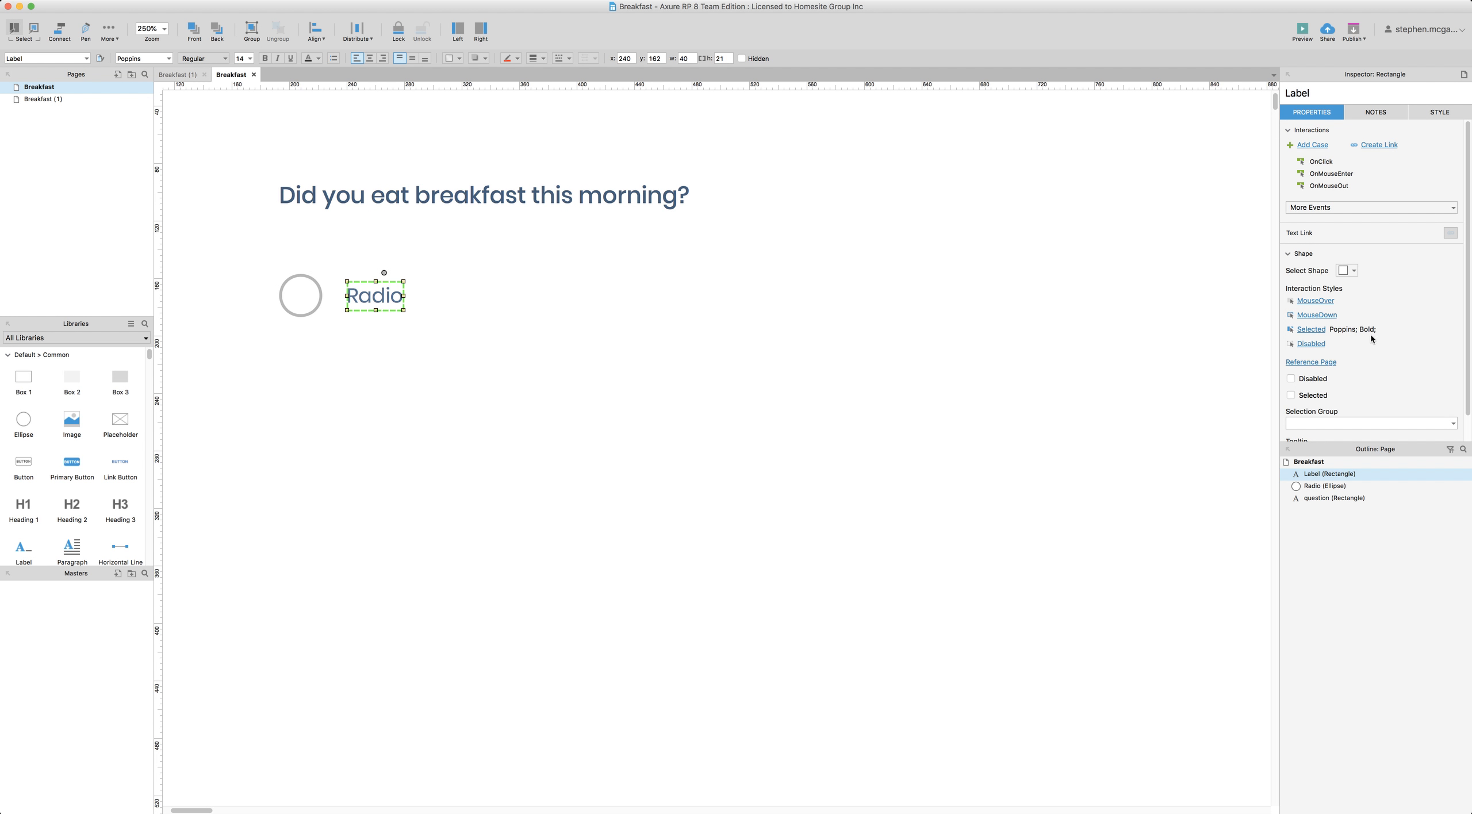
{"action": "left_click", "coordinate": [1312, 330]}
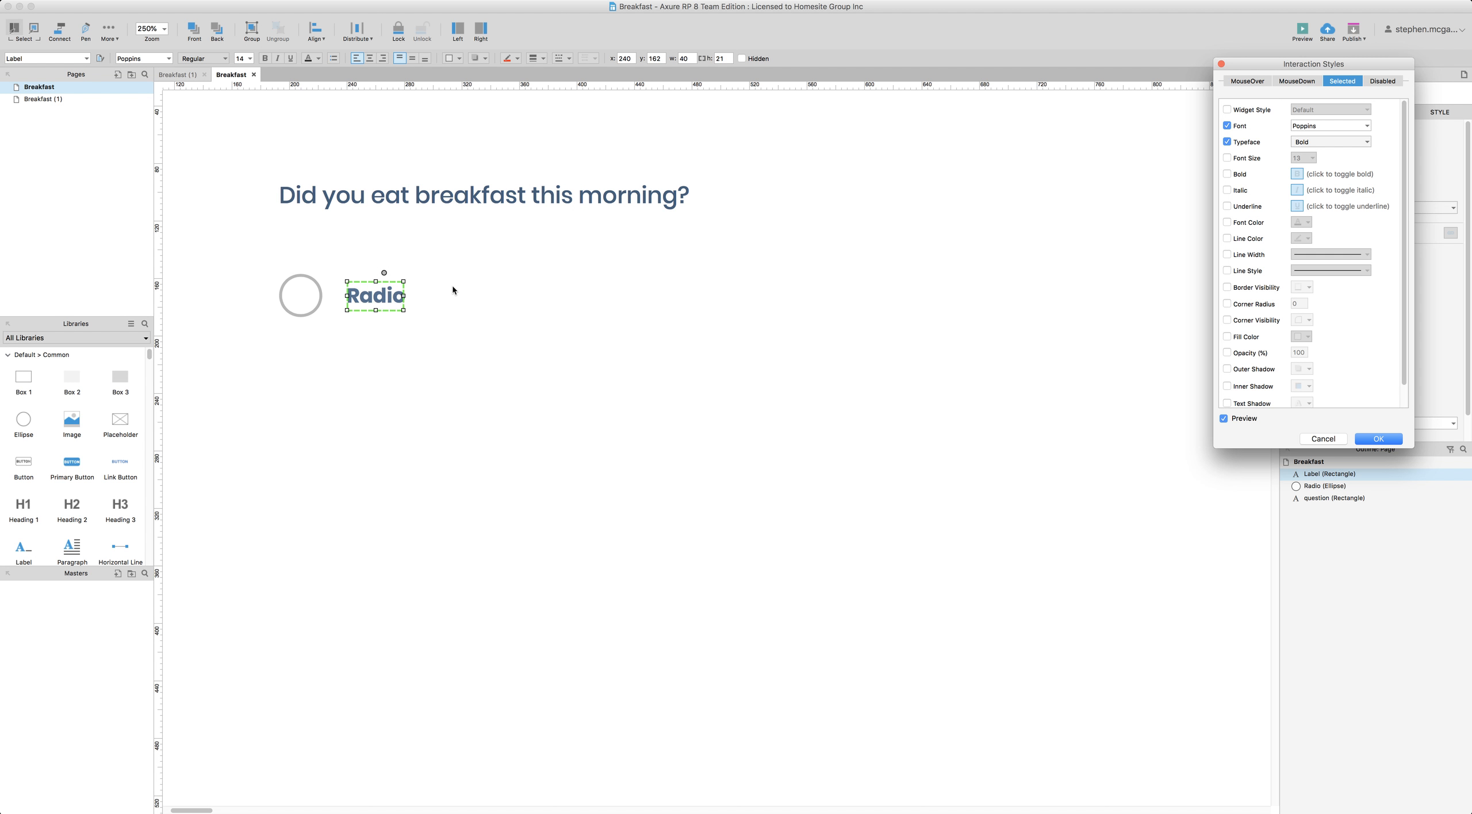
{"action": "left_click", "coordinate": [1401, 438]}
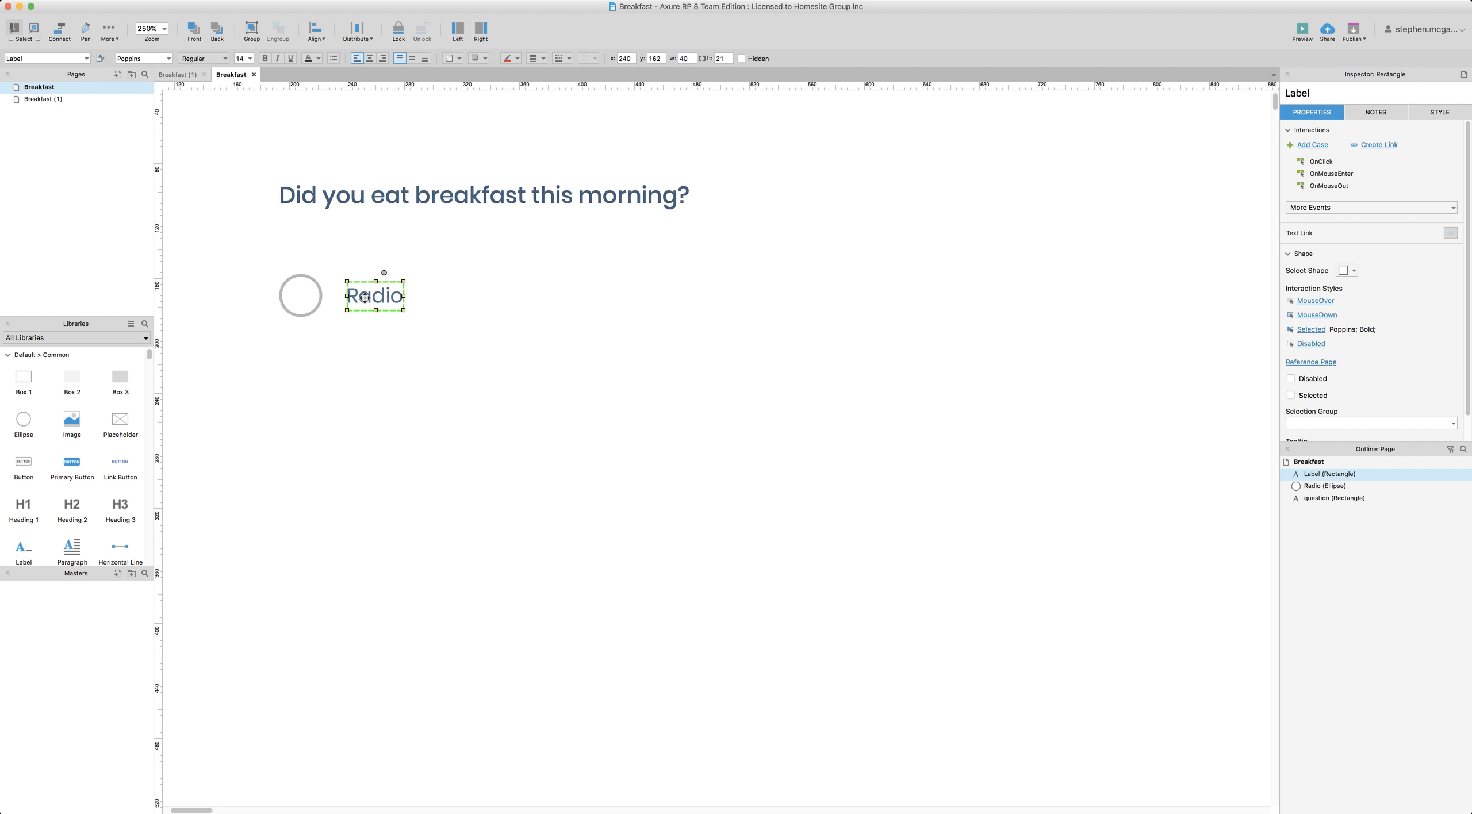
Group the radio circle with its label and name the group "Radio Group"
{"action": "left_click_drag", "start_coordinate": [438, 340], "coordinate": [263, 266]}
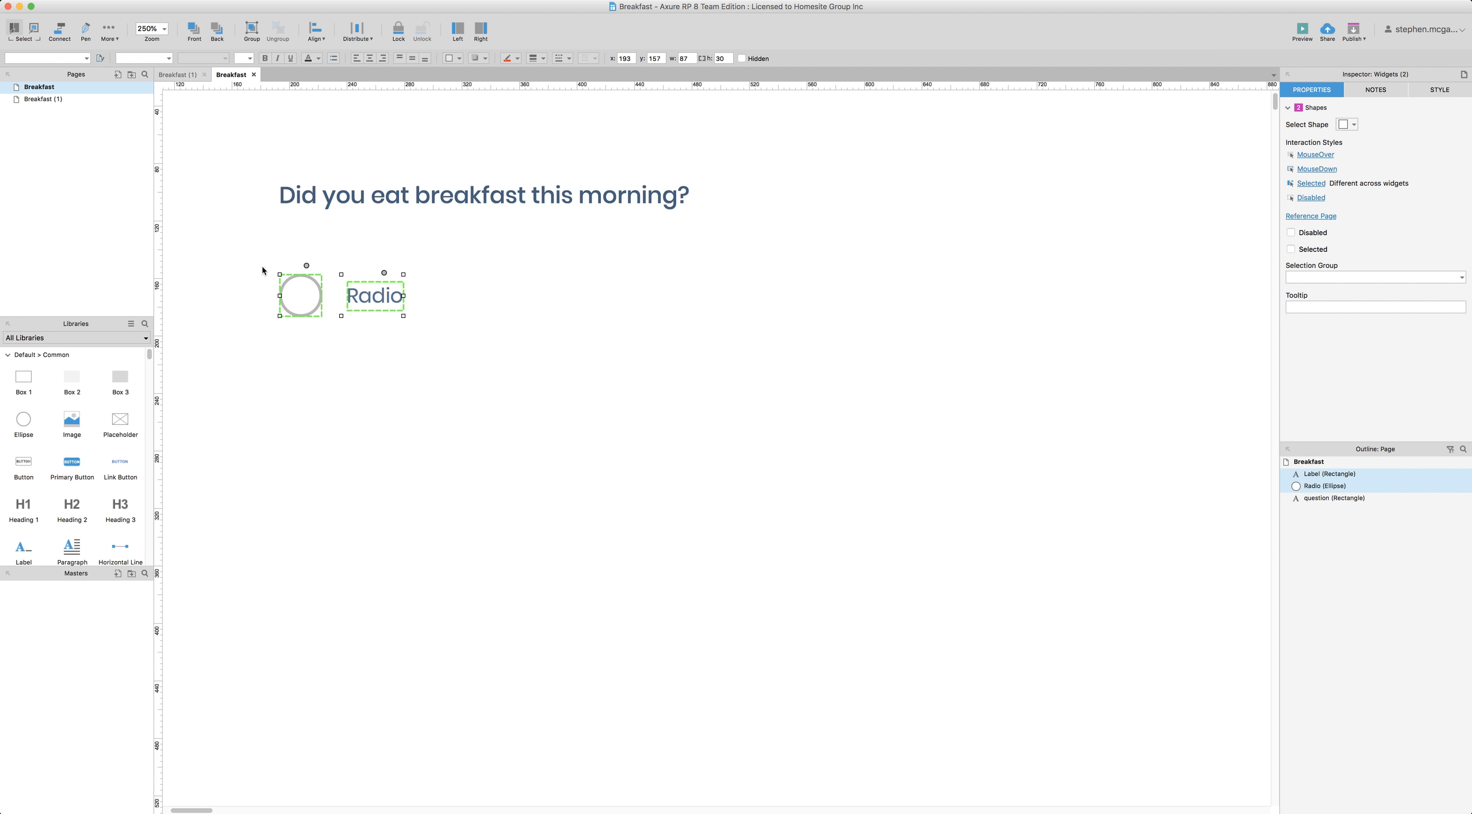
{"action": "key", "text": "super+g"}
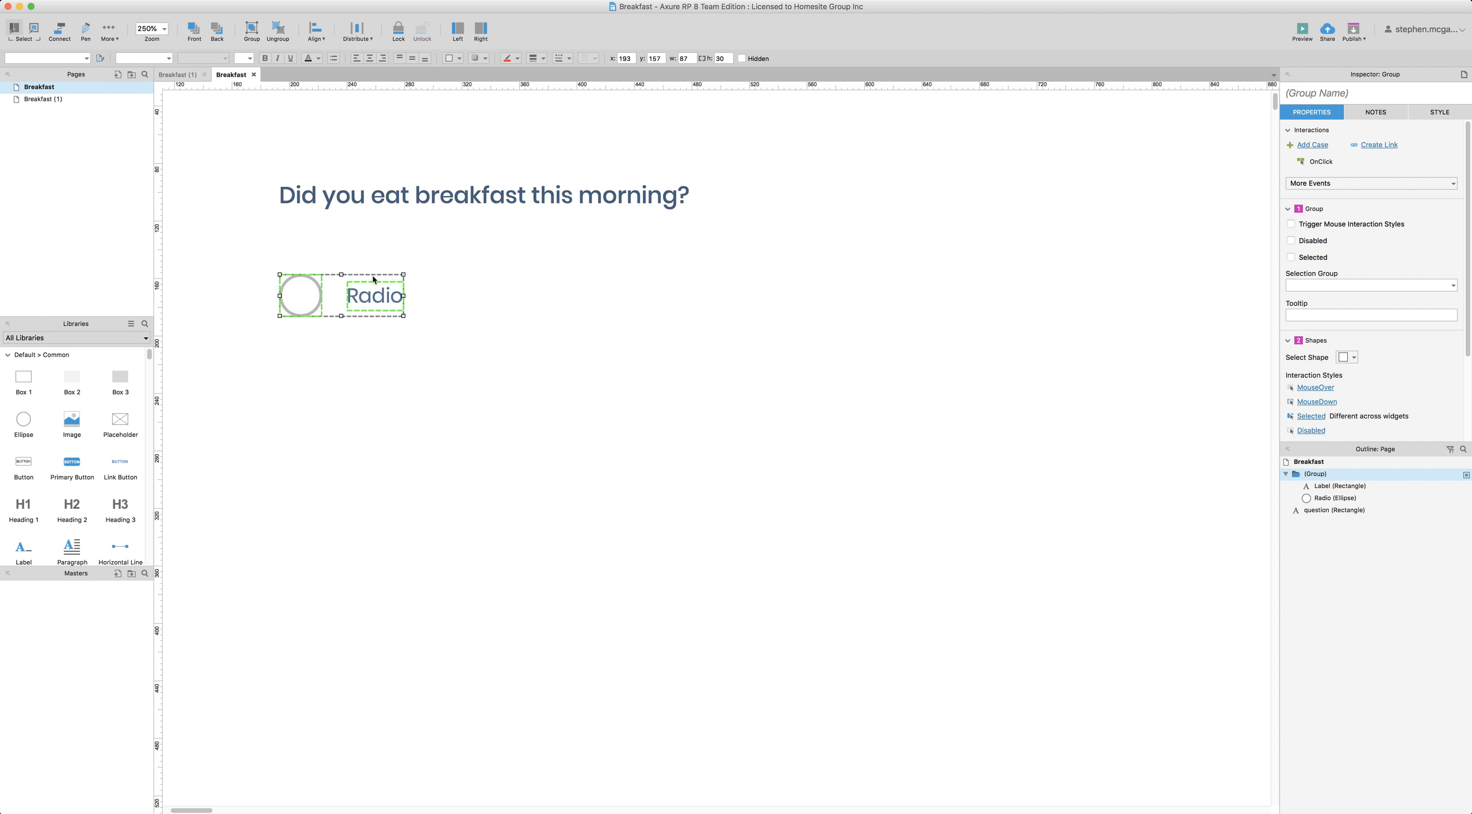
{"action": "left_click", "coordinate": [1309, 94]}
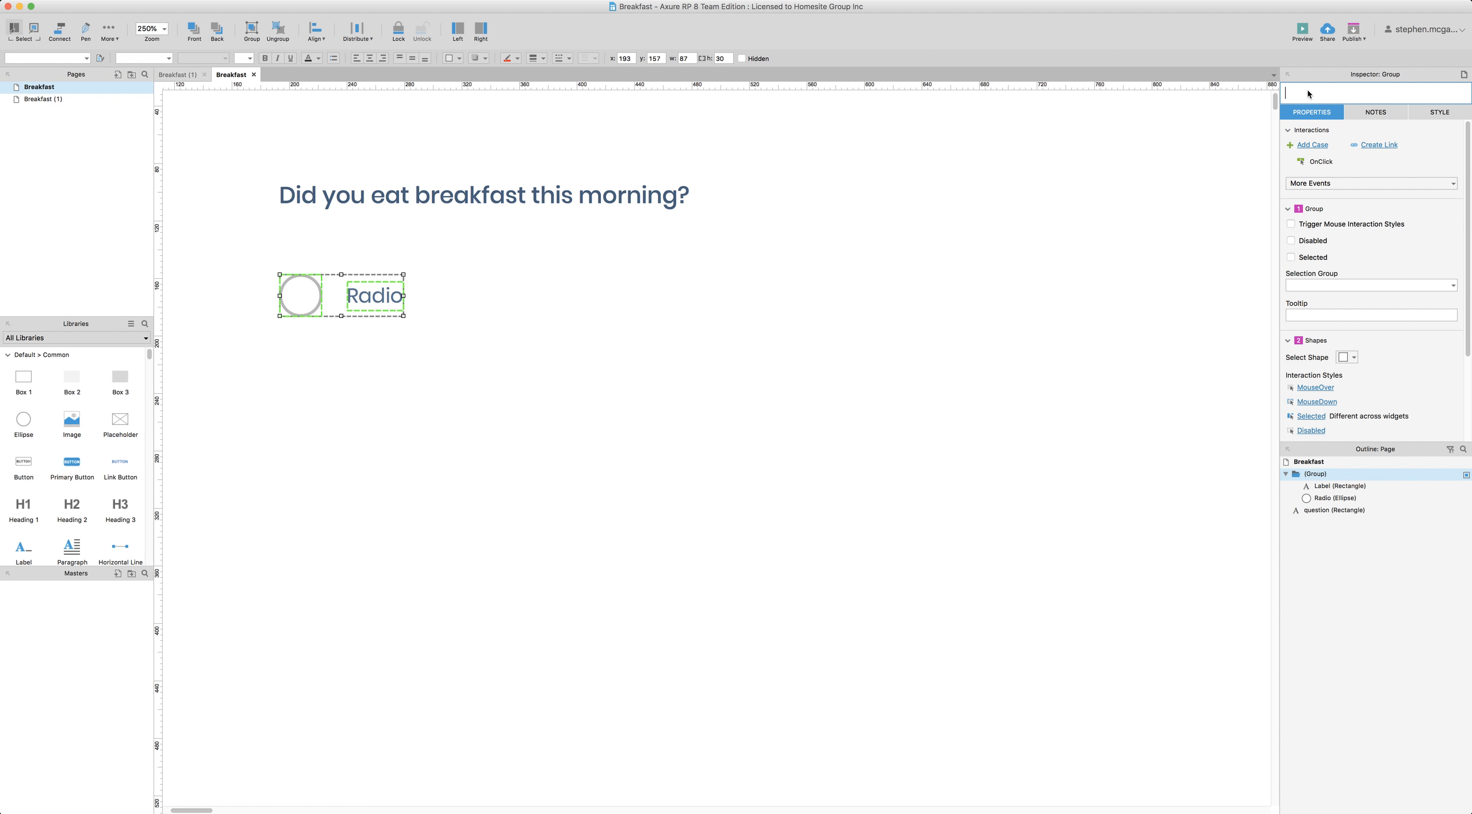
{"action": "type", "text": "Radio Group"}
{"action": "left_click", "coordinate": [658, 294]}
Add an OnClick case to the radio group that sets the selected state of This Widget to true
{"action": "left_click", "coordinate": [396, 300]}
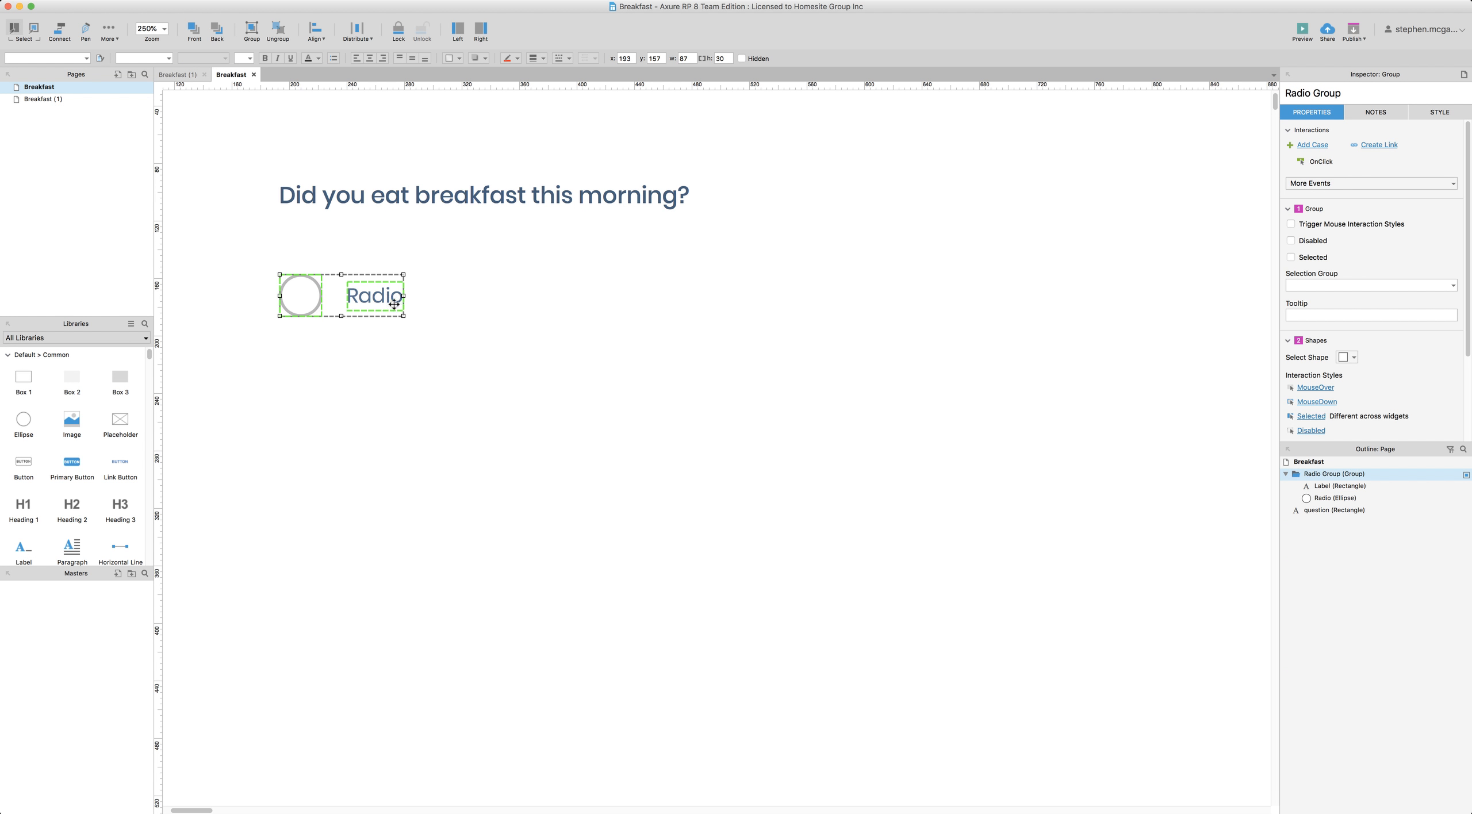
{"action": "double_click", "coordinate": [1317, 164]}
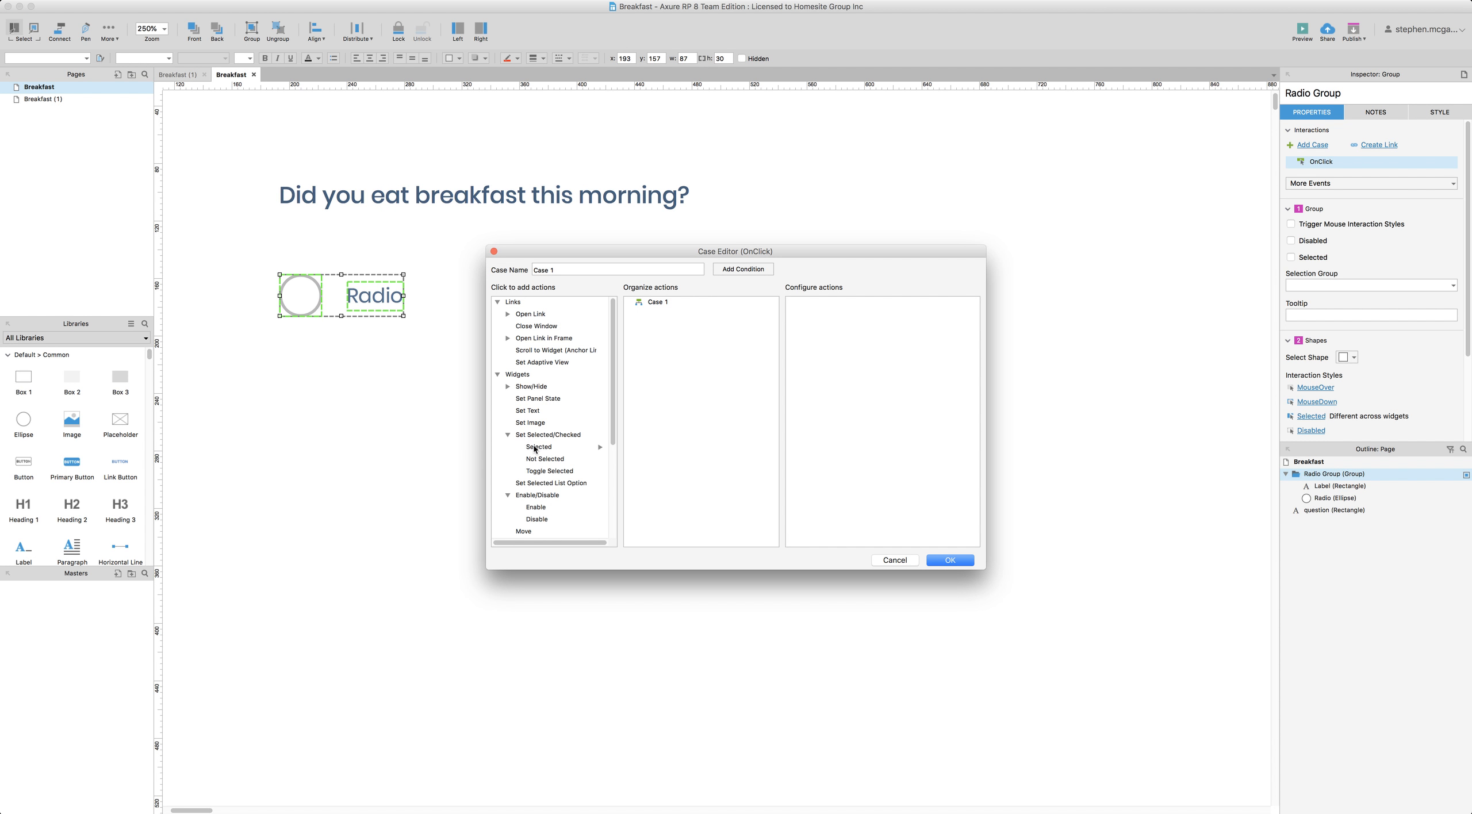
{"action": "left_click", "coordinate": [537, 448]}
{"action": "left_click", "coordinate": [805, 331]}
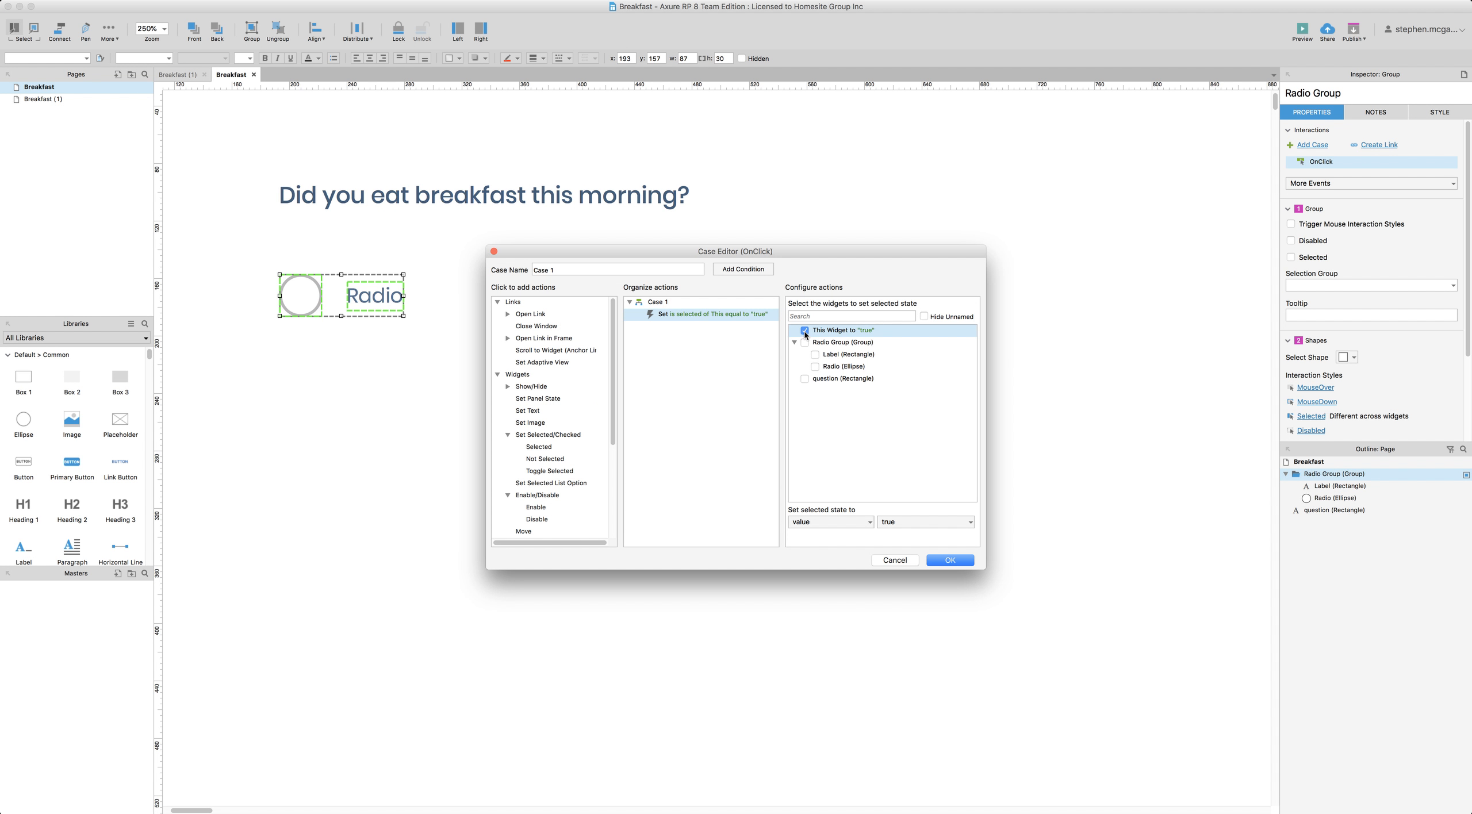
{"action": "left_click", "coordinate": [950, 560]}
{"action": "left_click", "coordinate": [596, 376]}
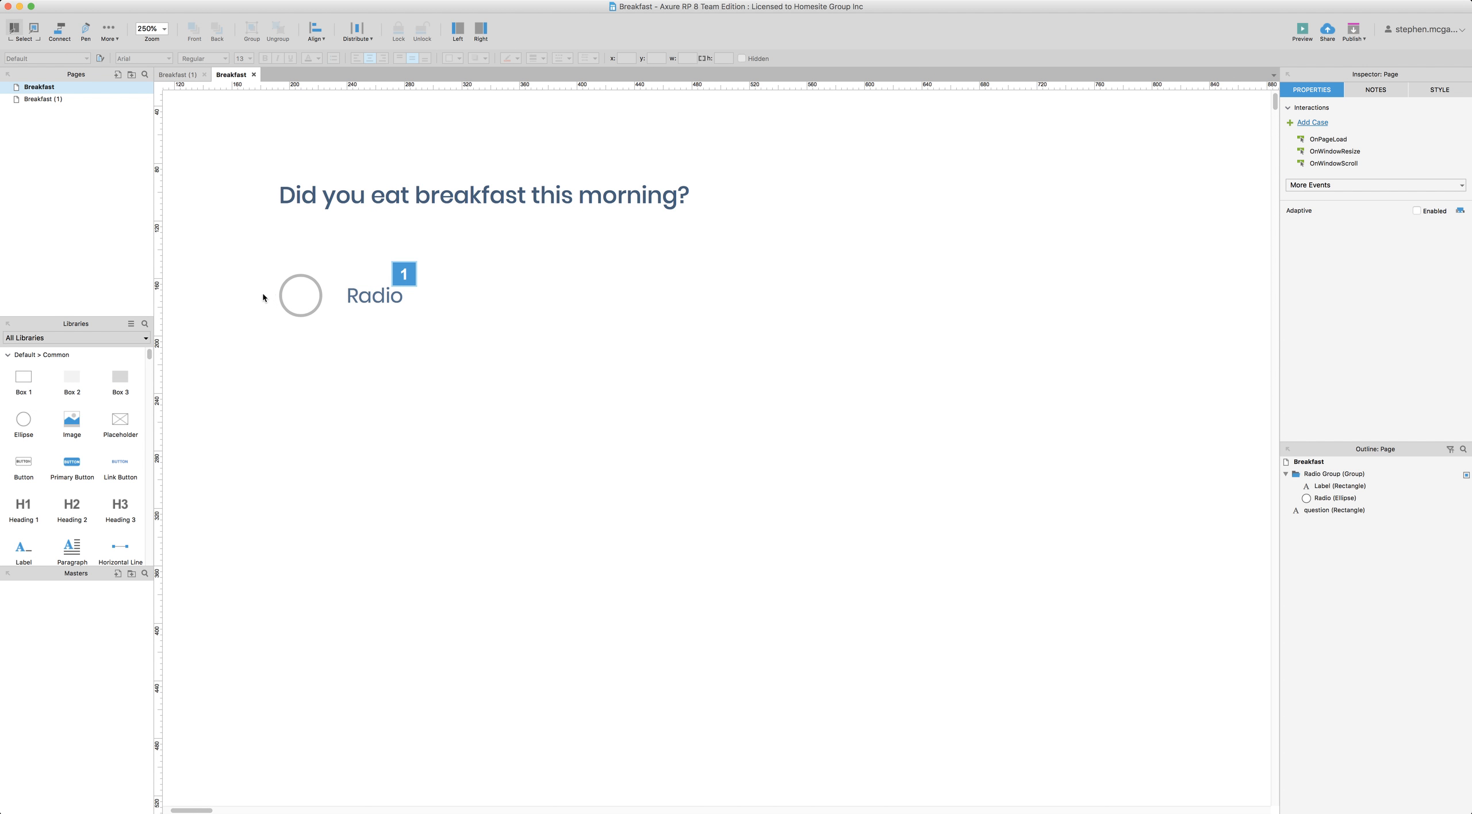
Assign the radio group to the selection group "Breakfast Group" and place a copy beside it at x 363, y 157
{"action": "left_click", "coordinate": [373, 294]}
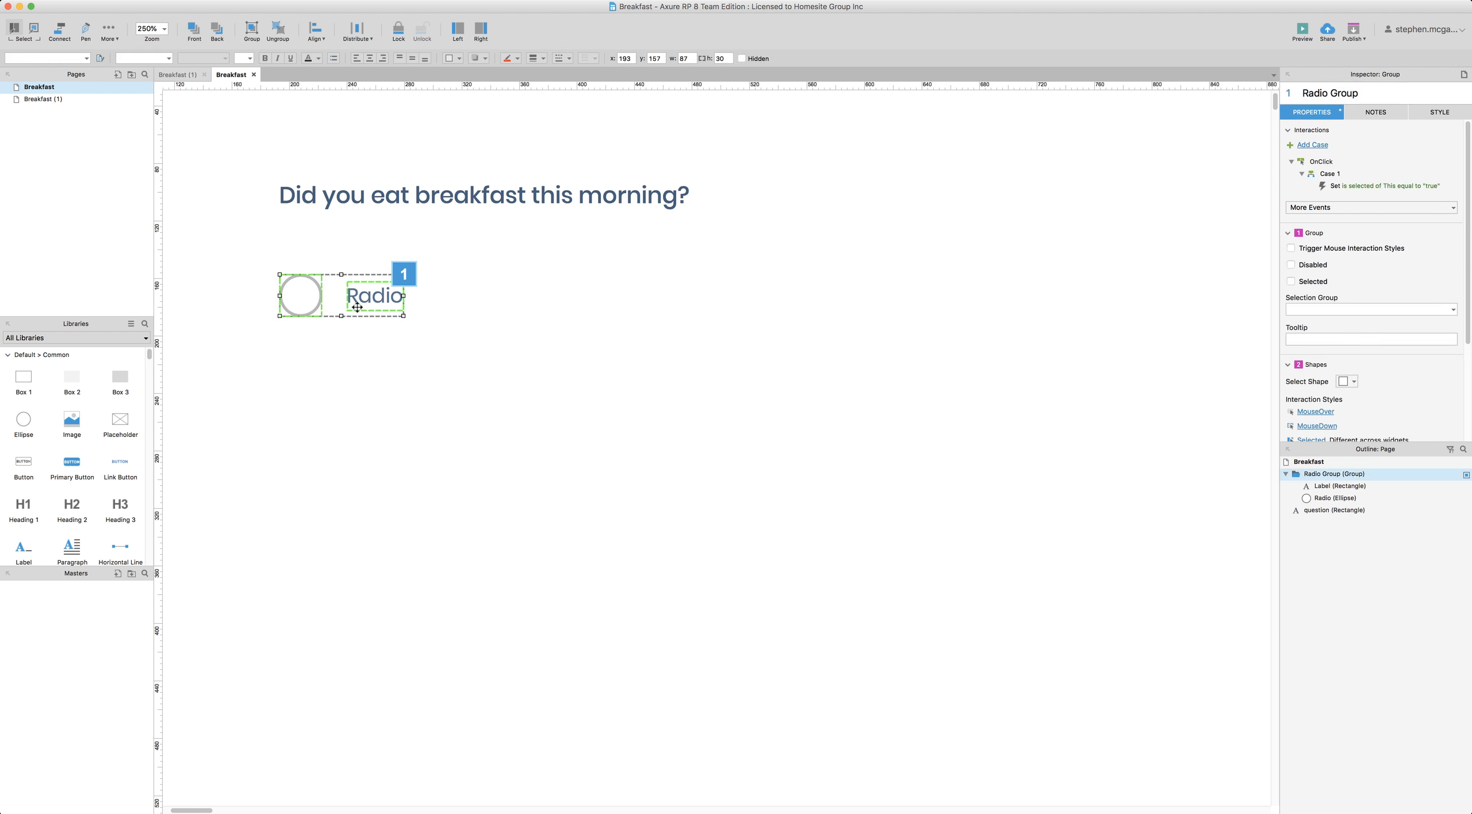
{"action": "left_click", "coordinate": [1308, 308]}
{"action": "type", "text": "Breakfast Gropu"}
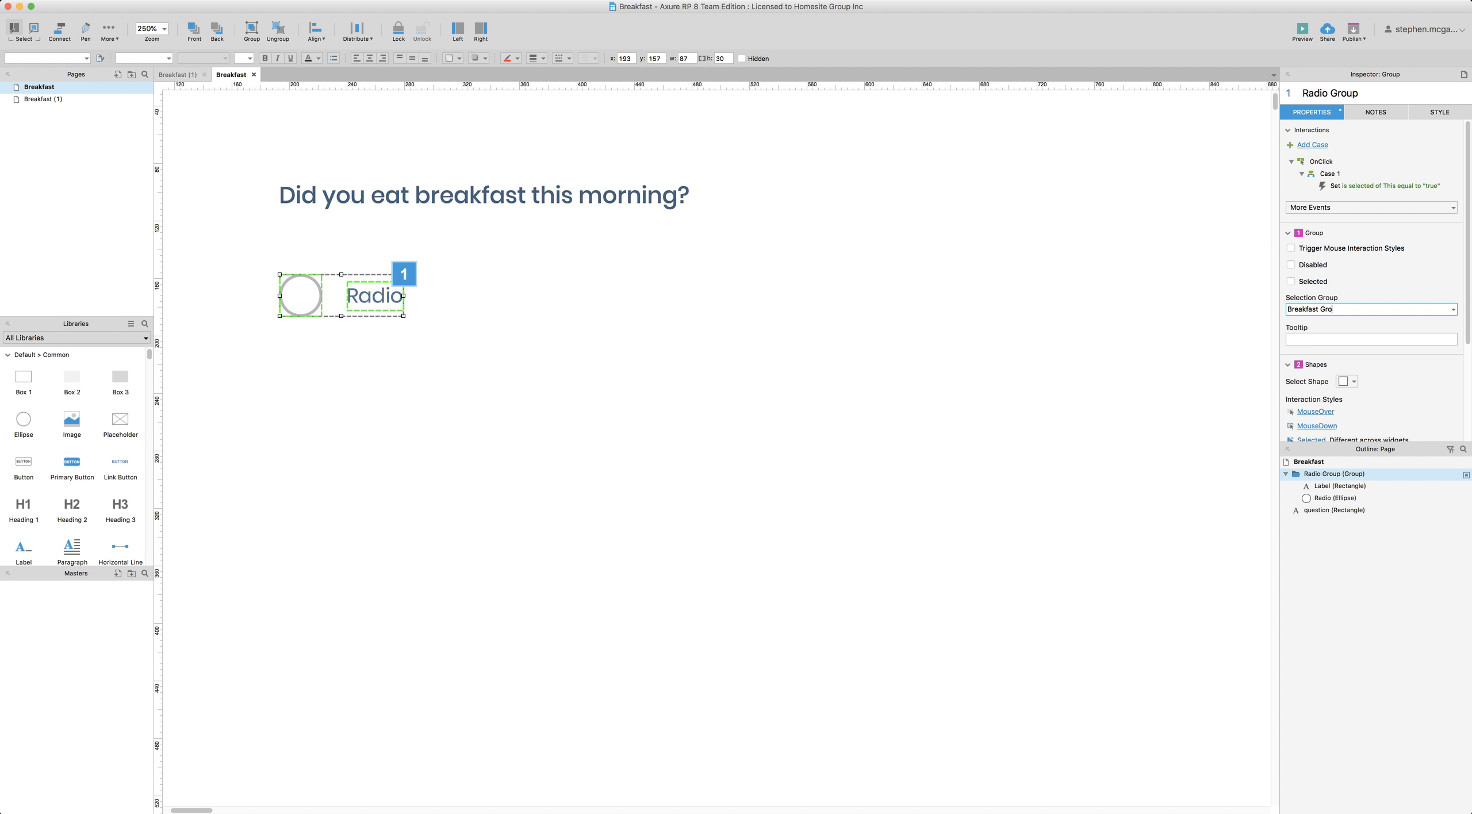
{"action": "left_click", "coordinate": [782, 318]}
{"action": "left_click_drag", "start_coordinate": [381, 297], "coordinate": [625, 302]}
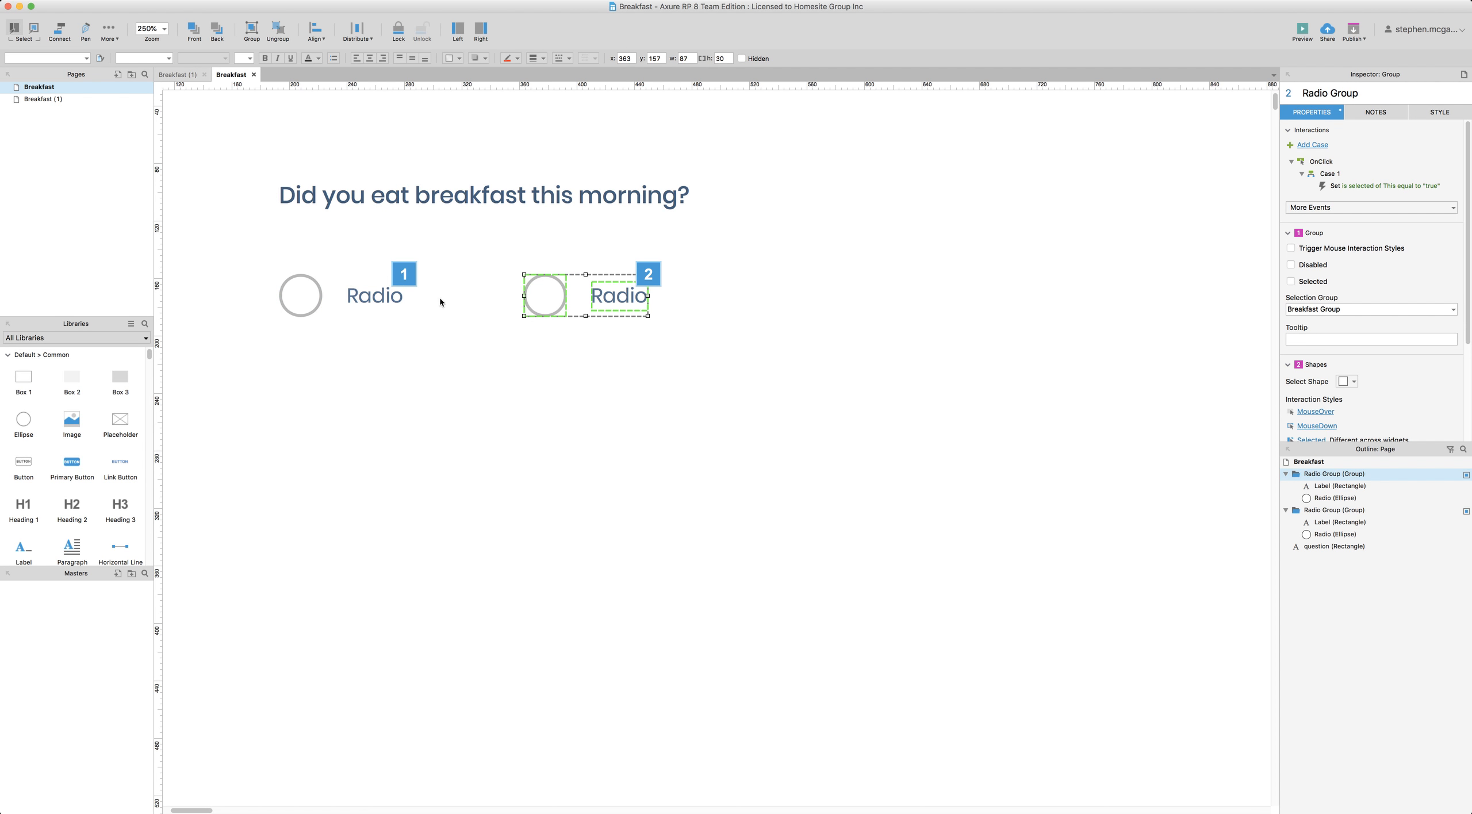
Change the first radio option's label text to "Yes"
{"action": "left_click", "coordinate": [375, 297]}
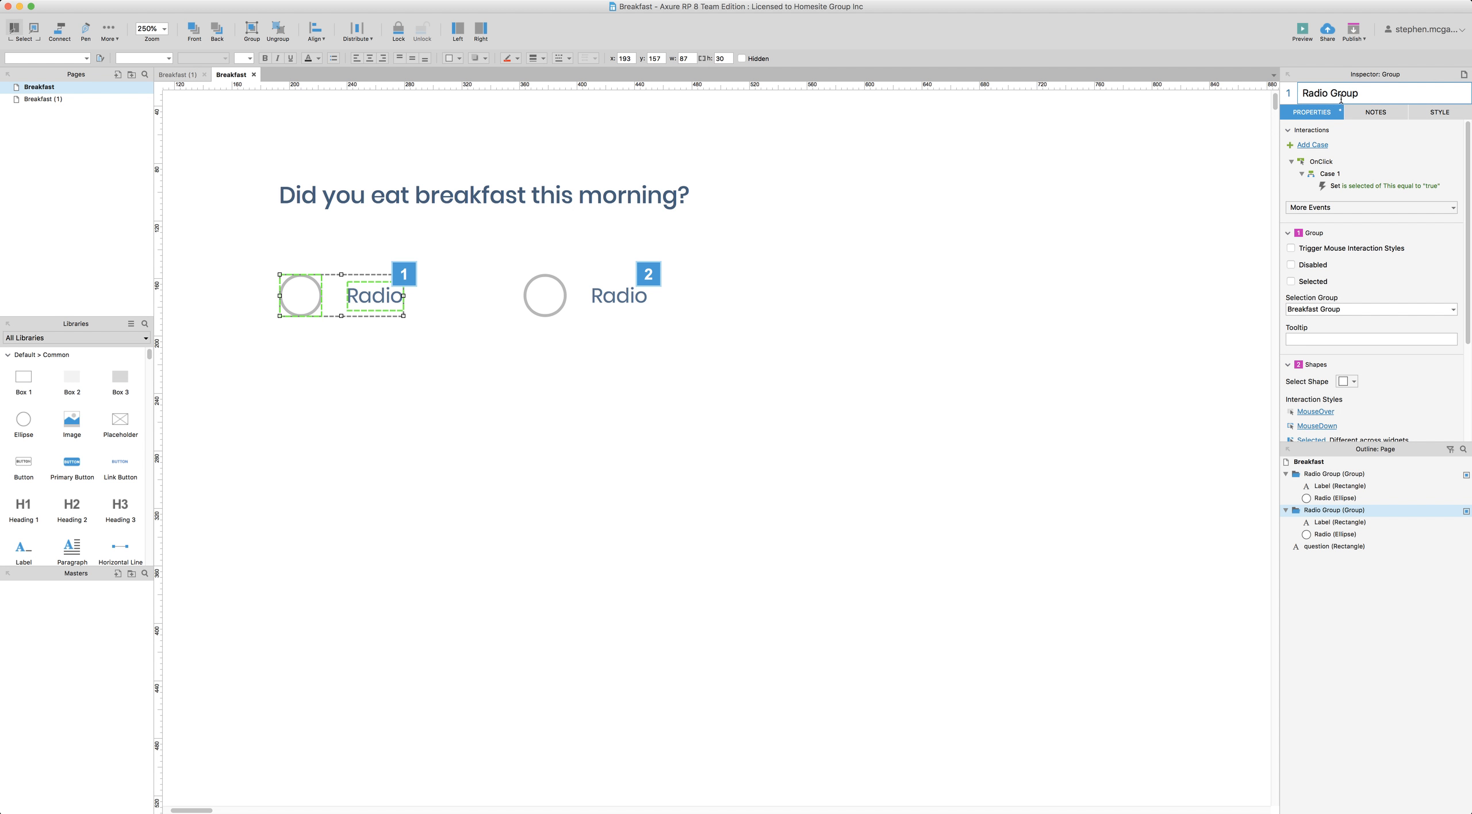
{"action": "left_click", "coordinate": [377, 295]}
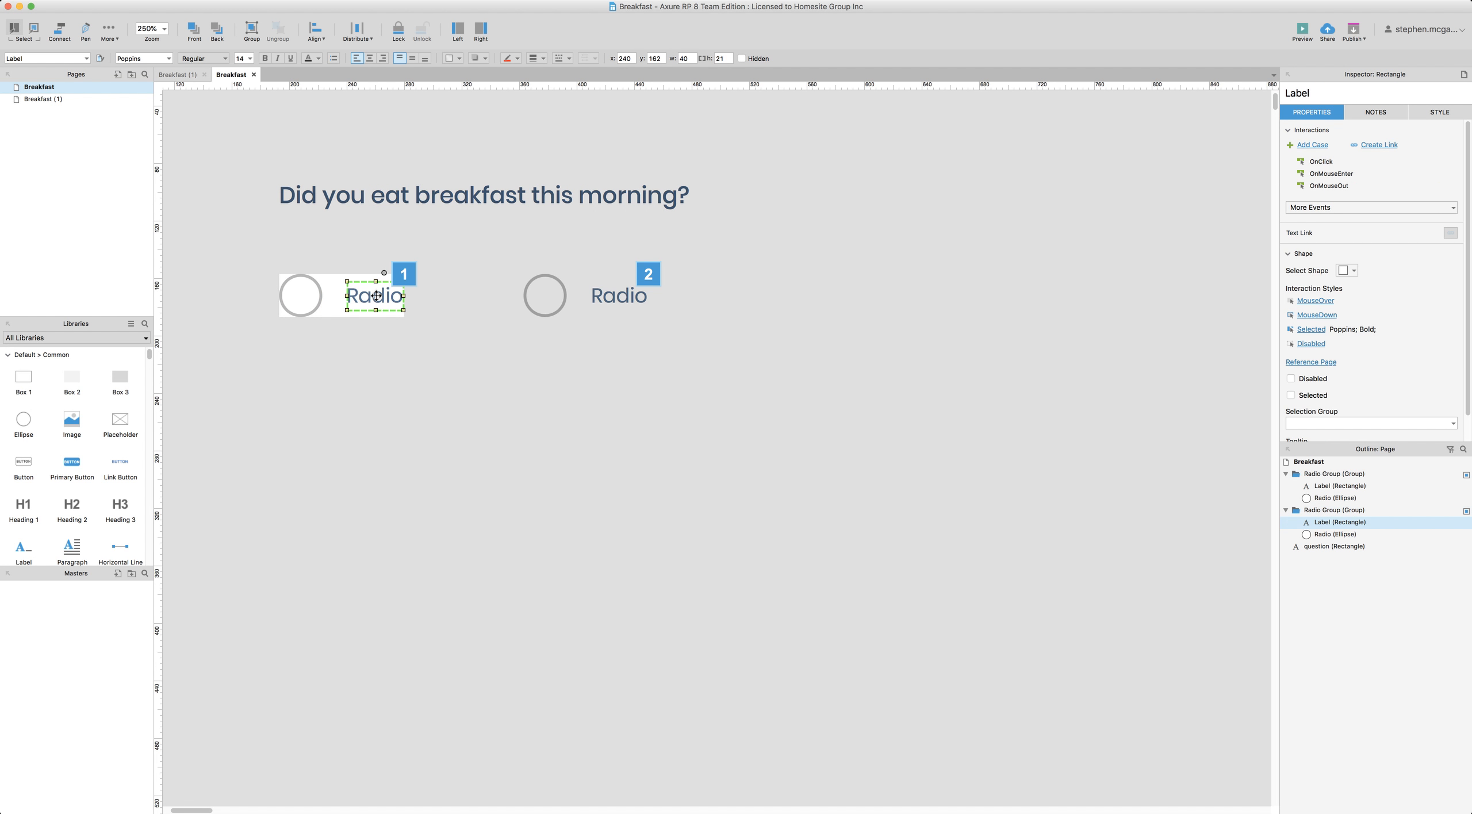
{"action": "double_click", "coordinate": [376, 296]}
{"action": "type", "text": "Yes"}
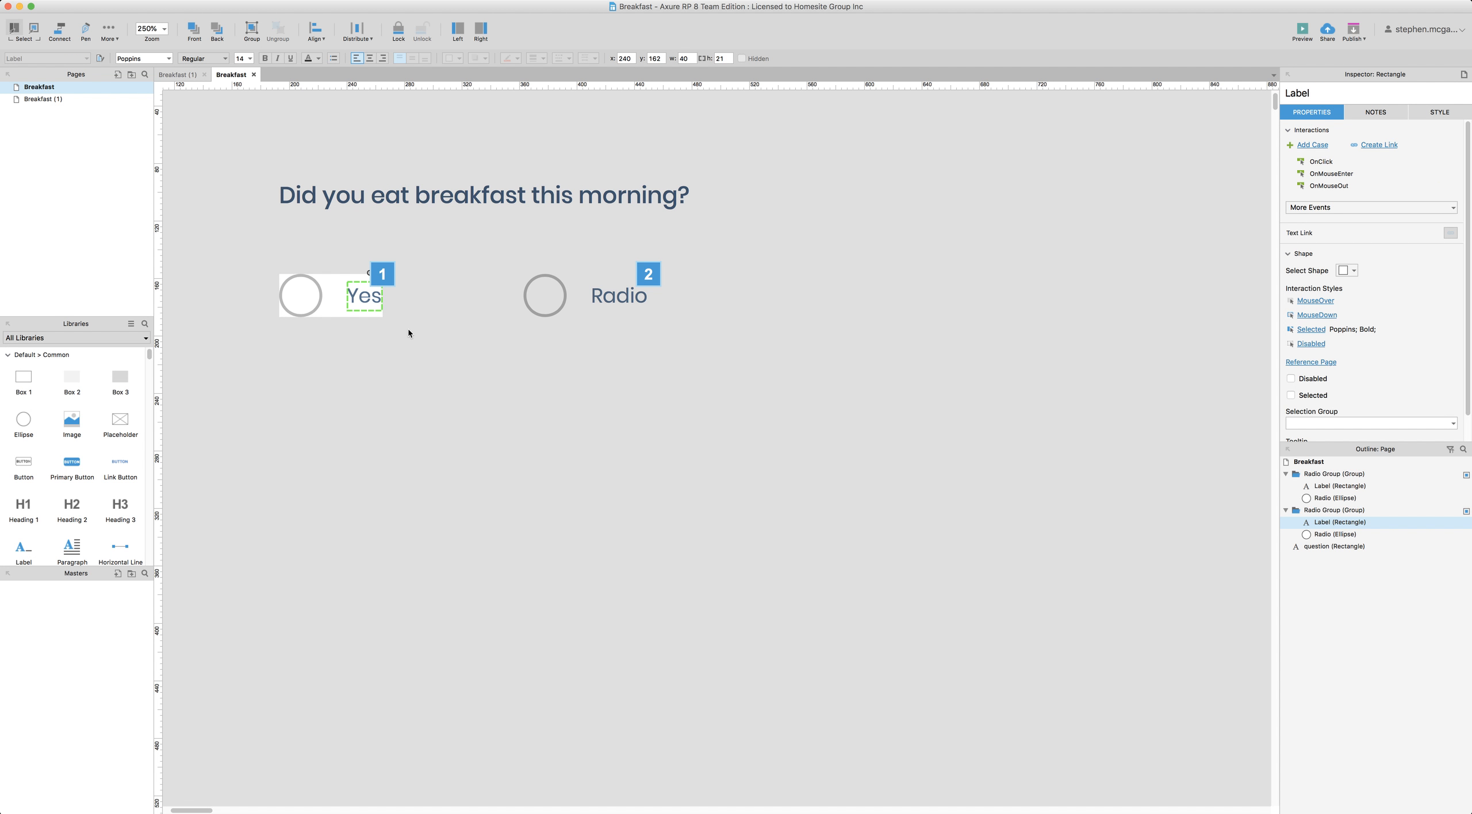
Change the second radio option's label text to "No"
{"action": "left_click", "coordinate": [623, 295]}
{"action": "left_click", "coordinate": [622, 294]}
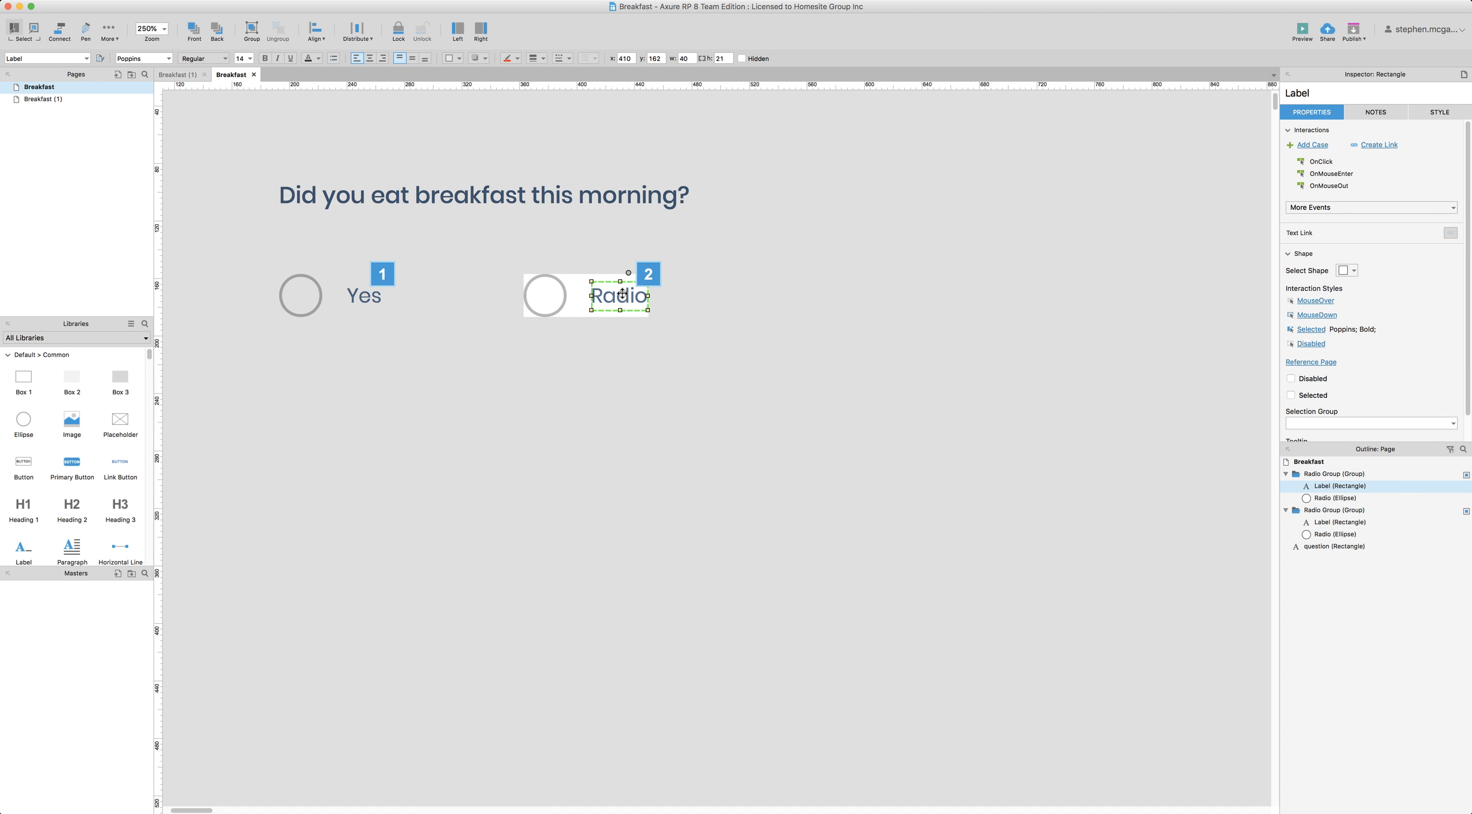
{"action": "double_click", "coordinate": [622, 295]}
{"action": "type", "text": "No"}
{"action": "left_click", "coordinate": [434, 289]}
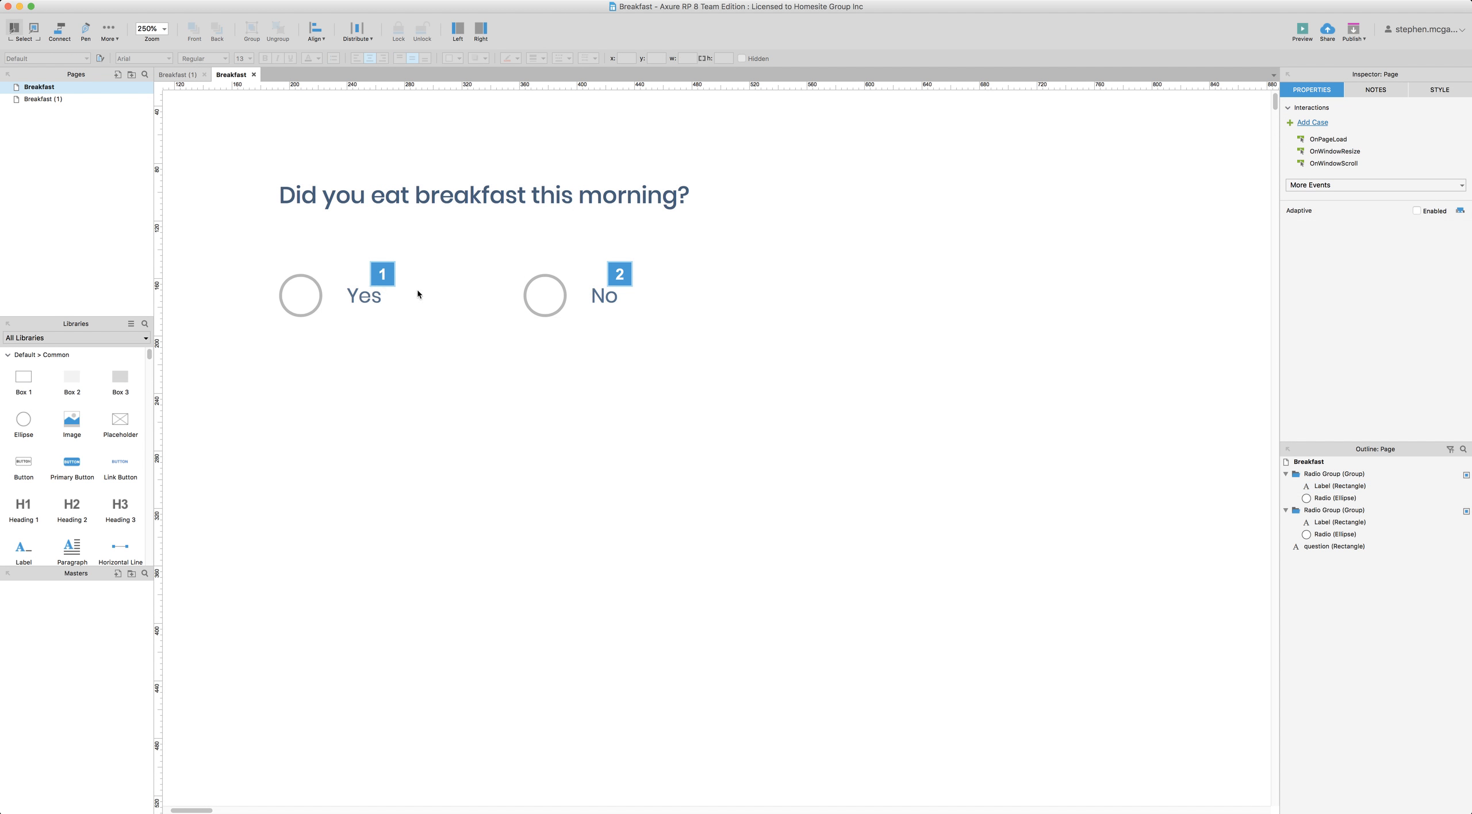
Rename the first option's group "Yes Radio Group" and the second option's group "No Radio Group"
{"action": "left_click", "coordinate": [352, 293]}
{"action": "left_click", "coordinate": [1302, 93]}
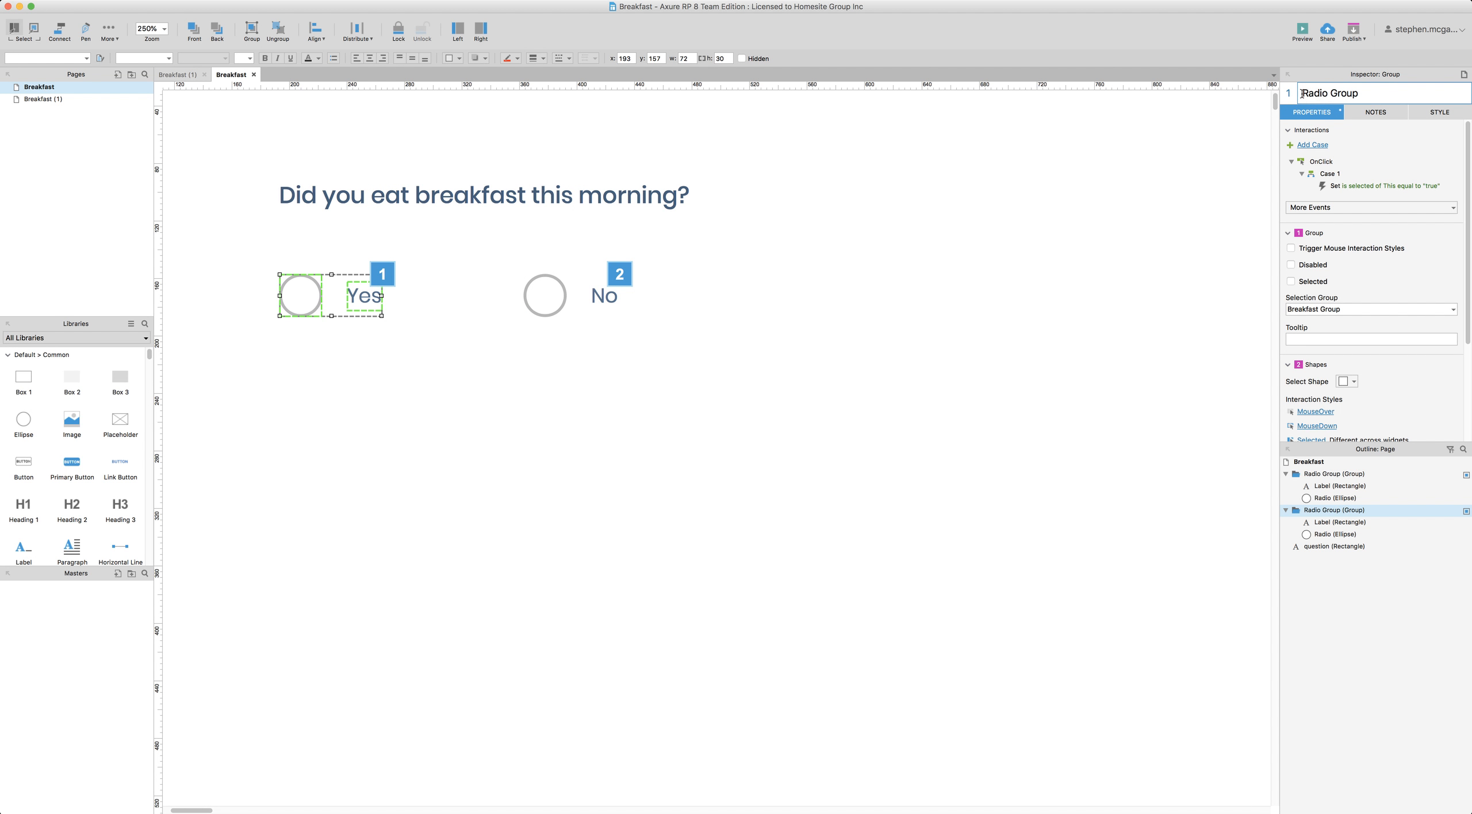
{"action": "type", "text": "Yes"}
{"action": "left_click", "coordinate": [601, 296]}
{"action": "left_click", "coordinate": [1302, 93]}
{"action": "type", "text": "No"}
{"action": "left_click", "coordinate": [1146, 279]}
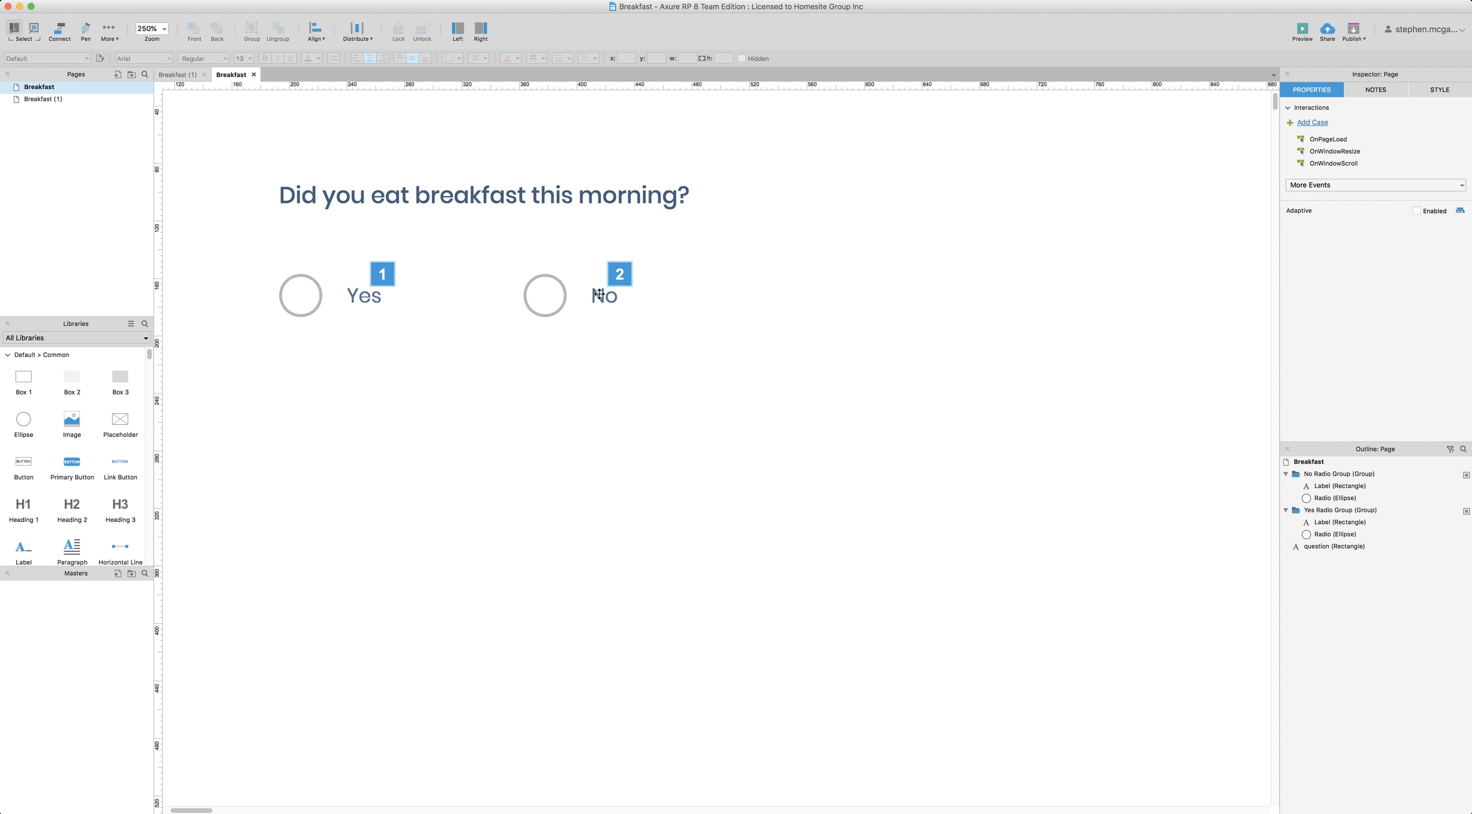
Review both radio groups' click interactions and preview the page in the browser, alternating the answer between Yes and No
{"action": "left_click", "coordinate": [315, 294]}
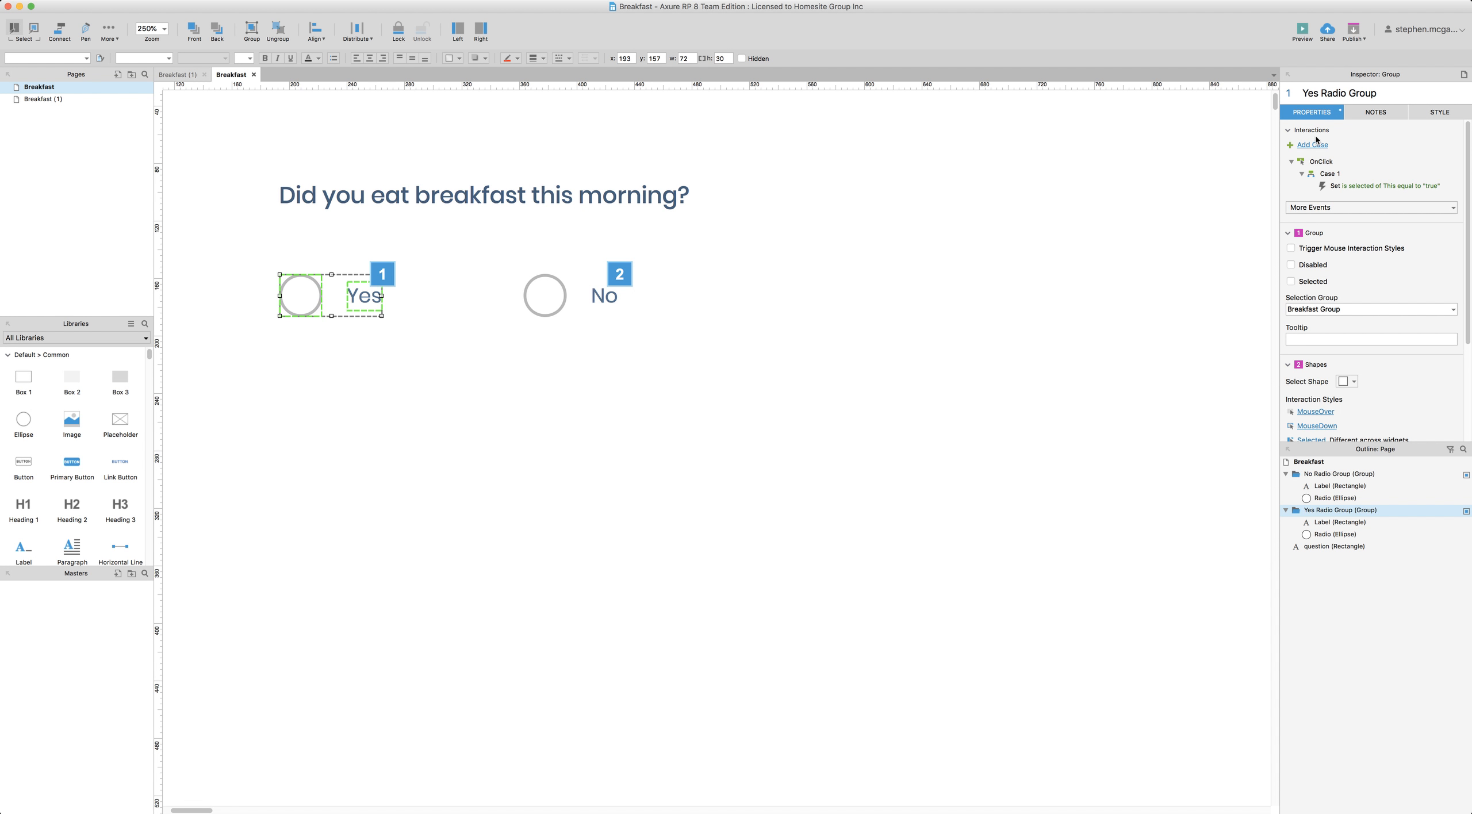
{"action": "left_click", "coordinate": [601, 297]}
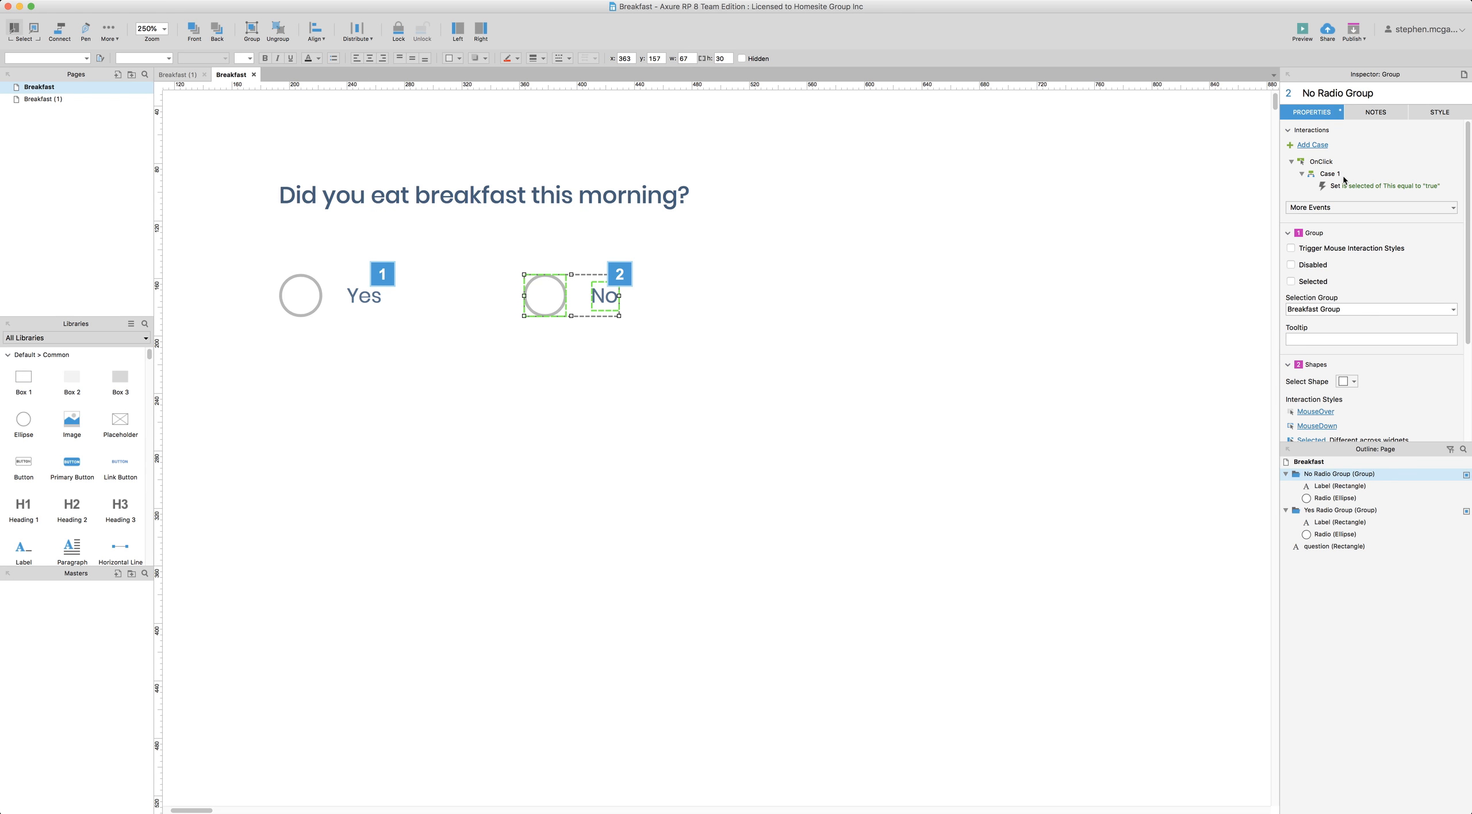
{"action": "left_click", "coordinate": [754, 320]}
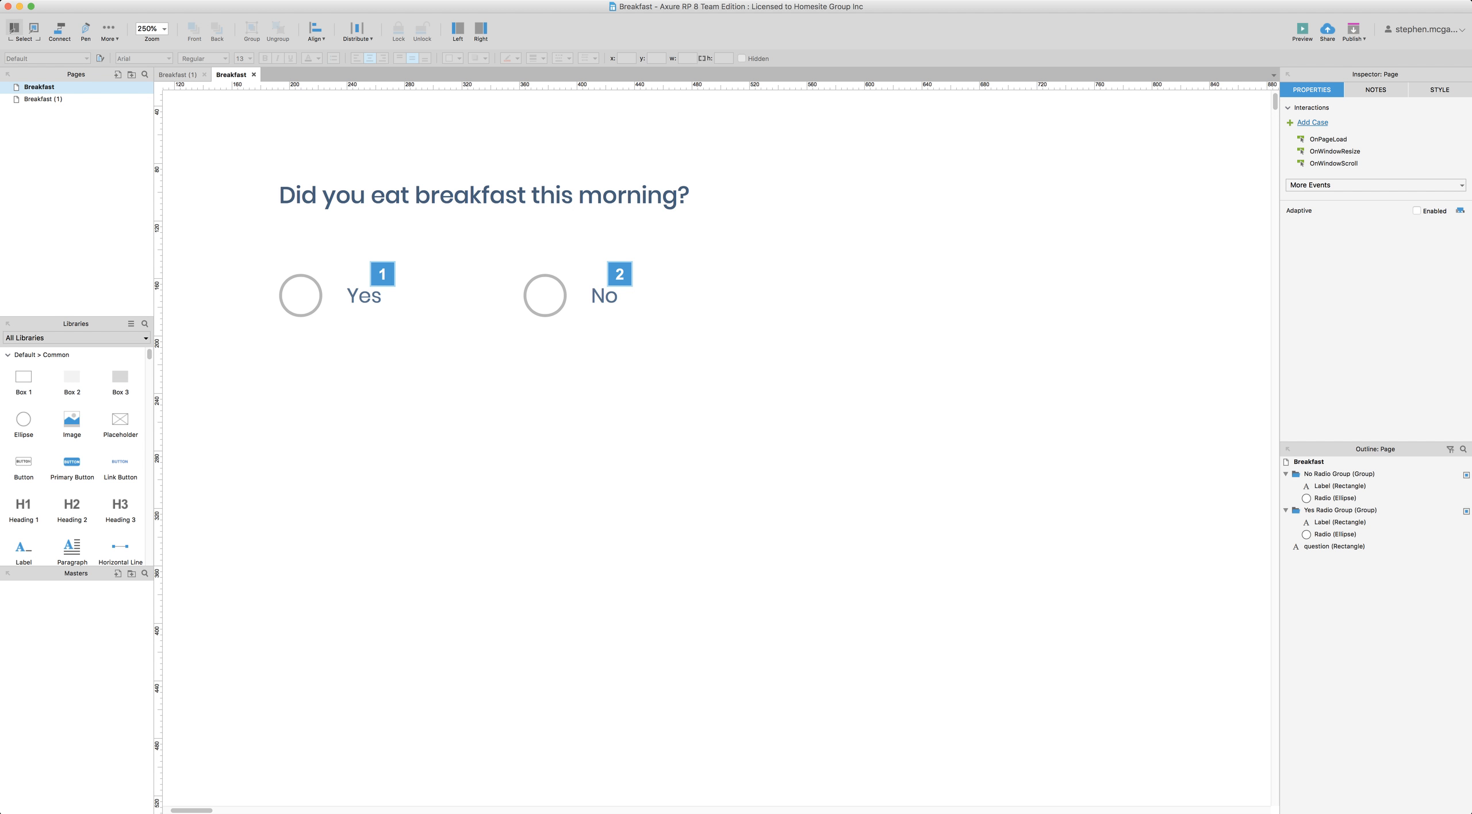
{"action": "left_click", "coordinate": [1299, 37]}
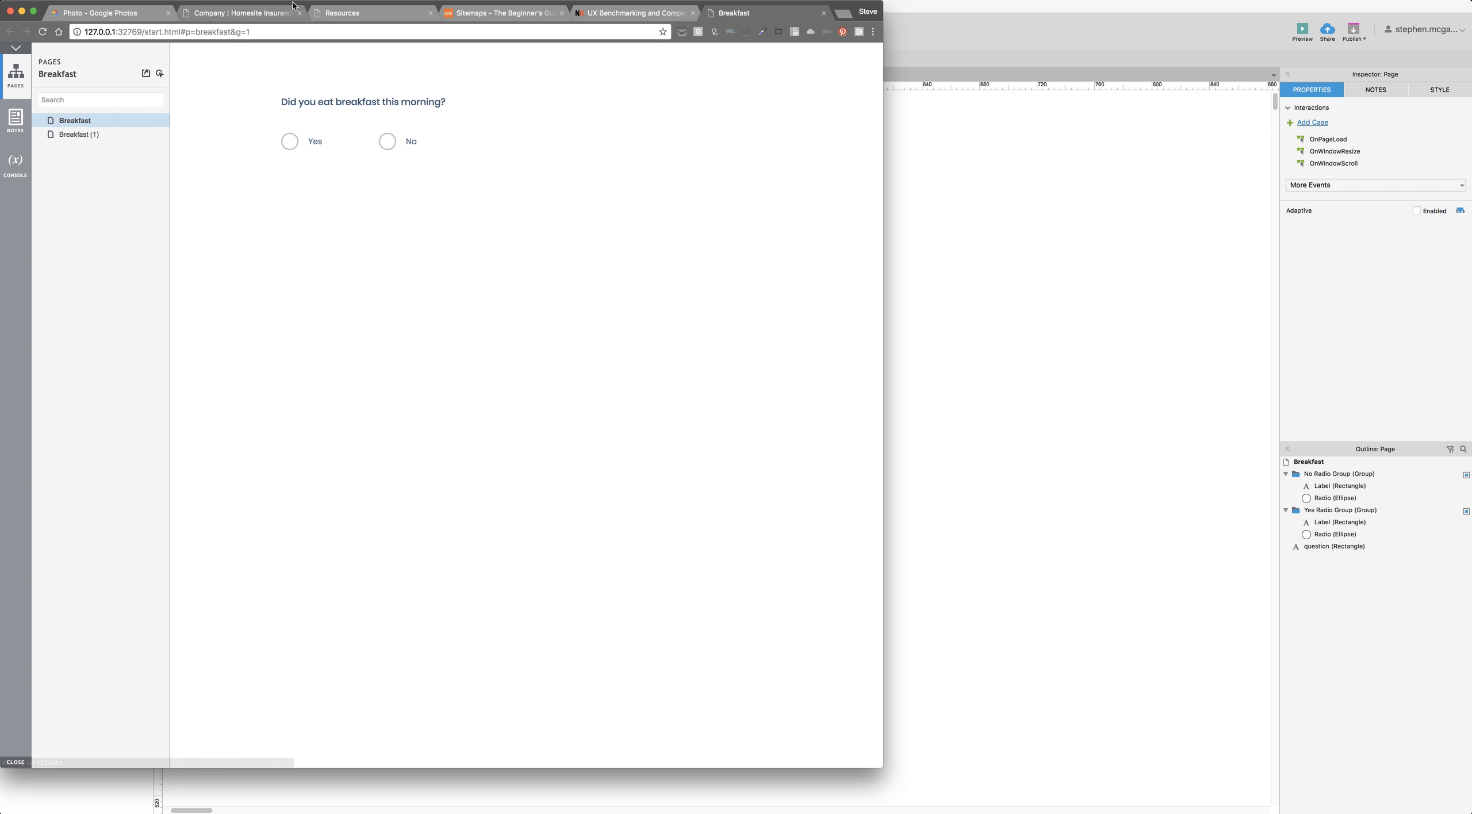
{"action": "left_click_drag", "start_coordinate": [292, 5], "coordinate": [494, 26]}
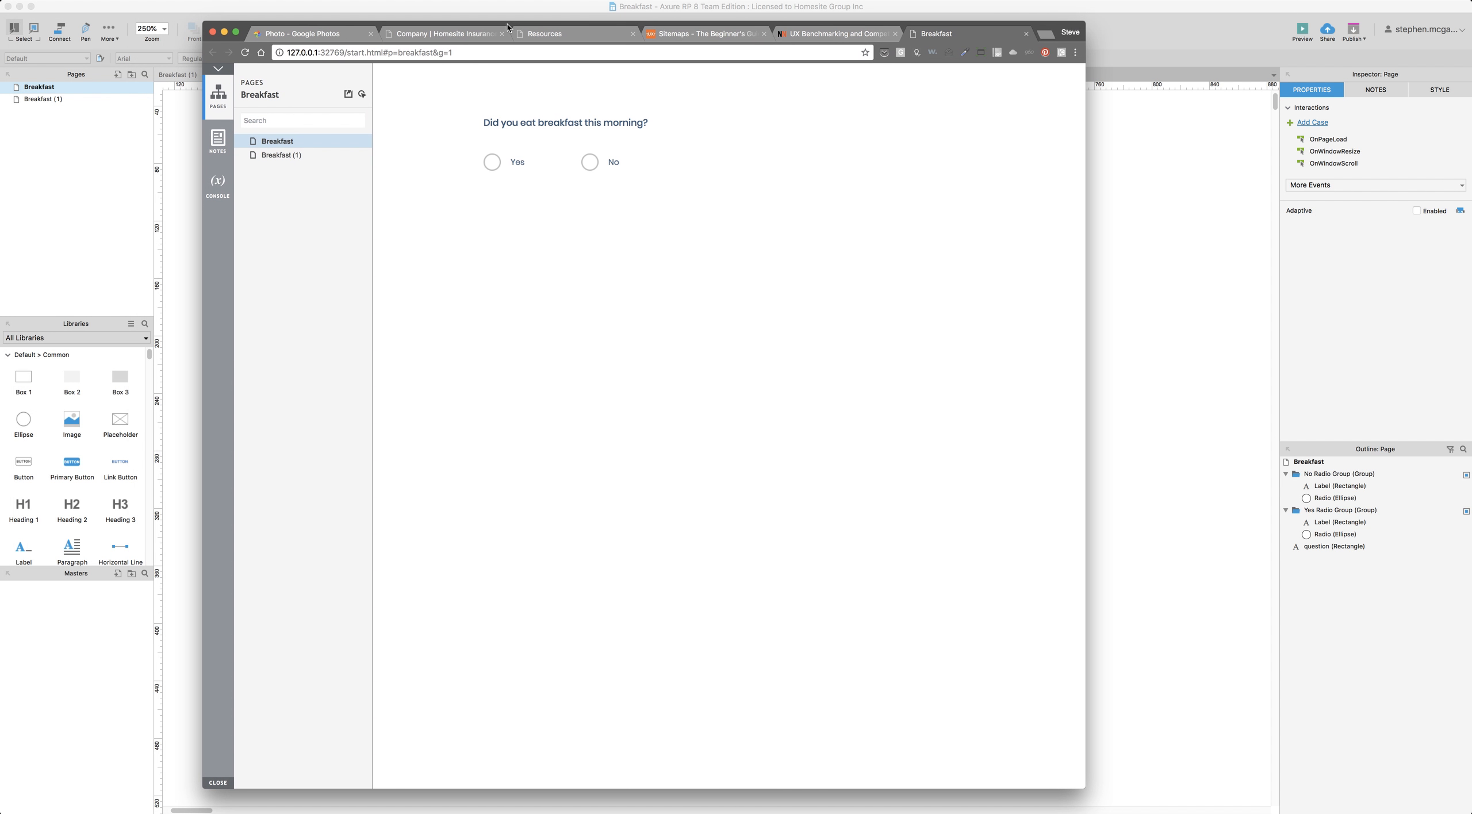
{"action": "left_click", "coordinate": [491, 168]}
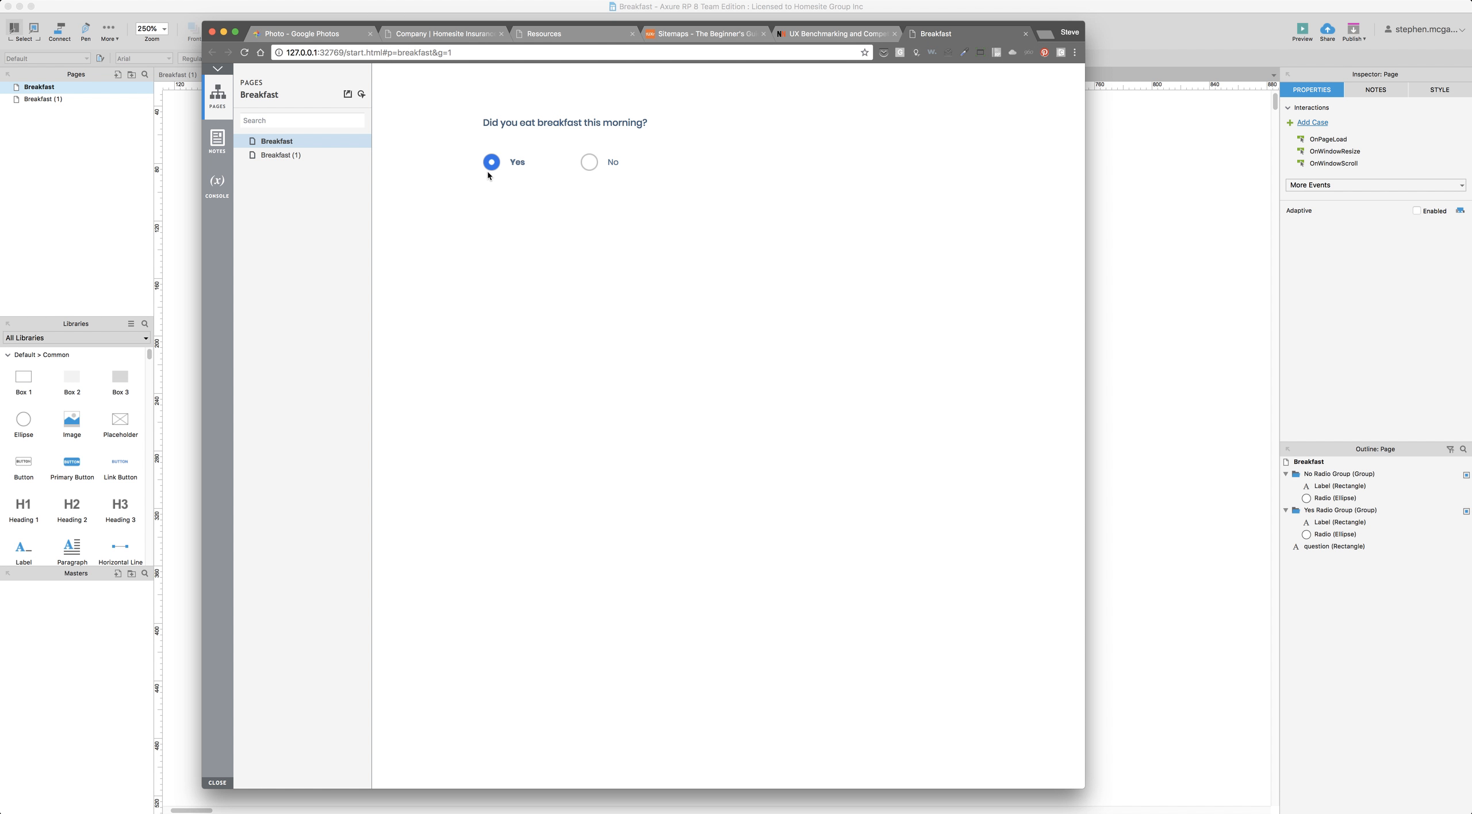
{"action": "left_click", "coordinate": [588, 166]}
{"action": "left_click", "coordinate": [492, 168]}
{"action": "left_click", "coordinate": [589, 167]}
{"action": "left_click", "coordinate": [492, 167]}
Switch back to Axure RP and make the Yes Radio Group selected by default
{"action": "key", "text": "super+Tab"}
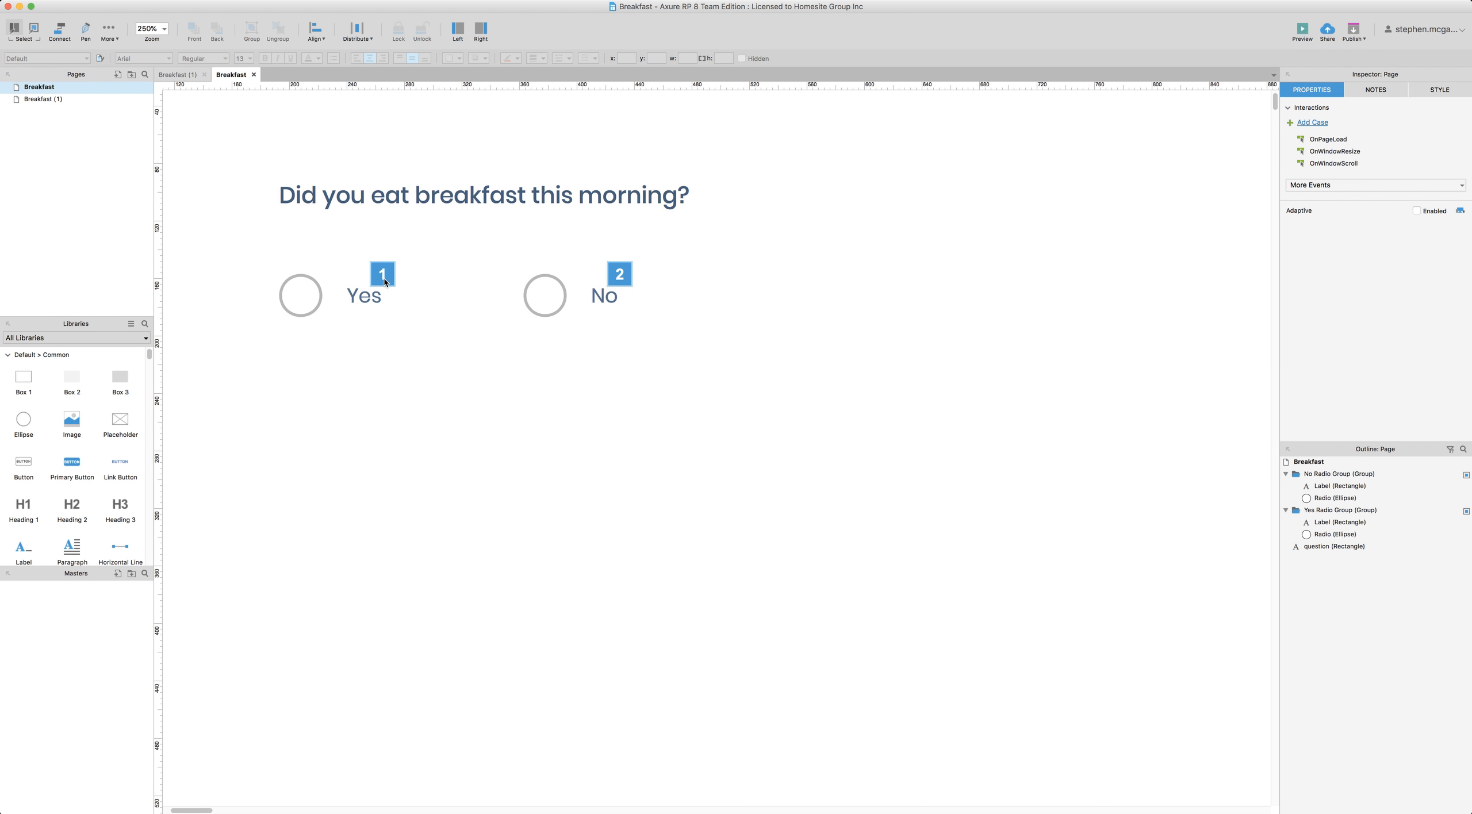
{"action": "left_click", "coordinate": [296, 296]}
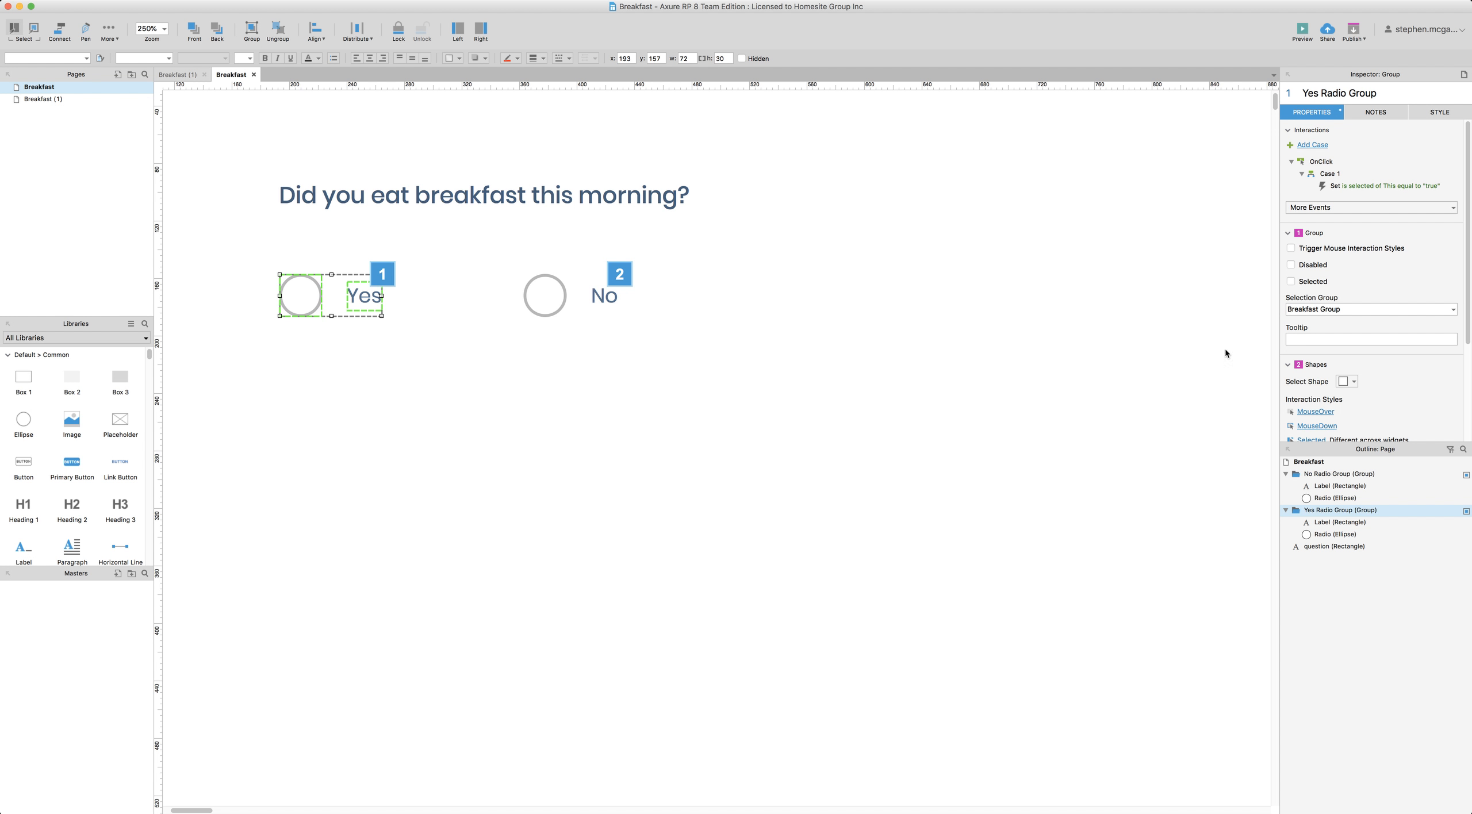
{"action": "left_click", "coordinate": [1291, 281]}
{"action": "left_click", "coordinate": [882, 248]}
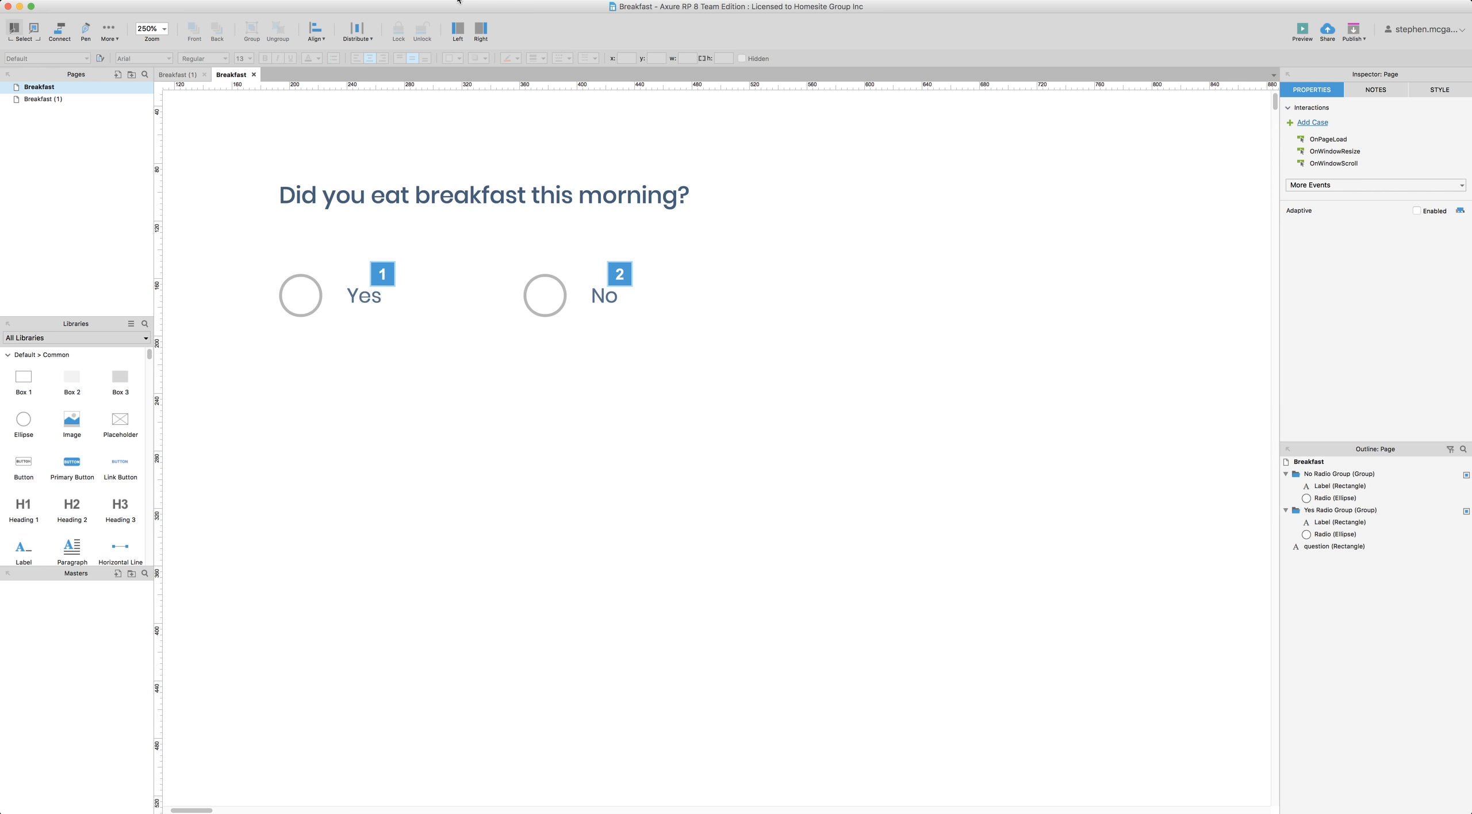
Switch to the browser preview, reload the prototype and choose the No answer to test the default selection
{"action": "key", "text": "super+Tab"}
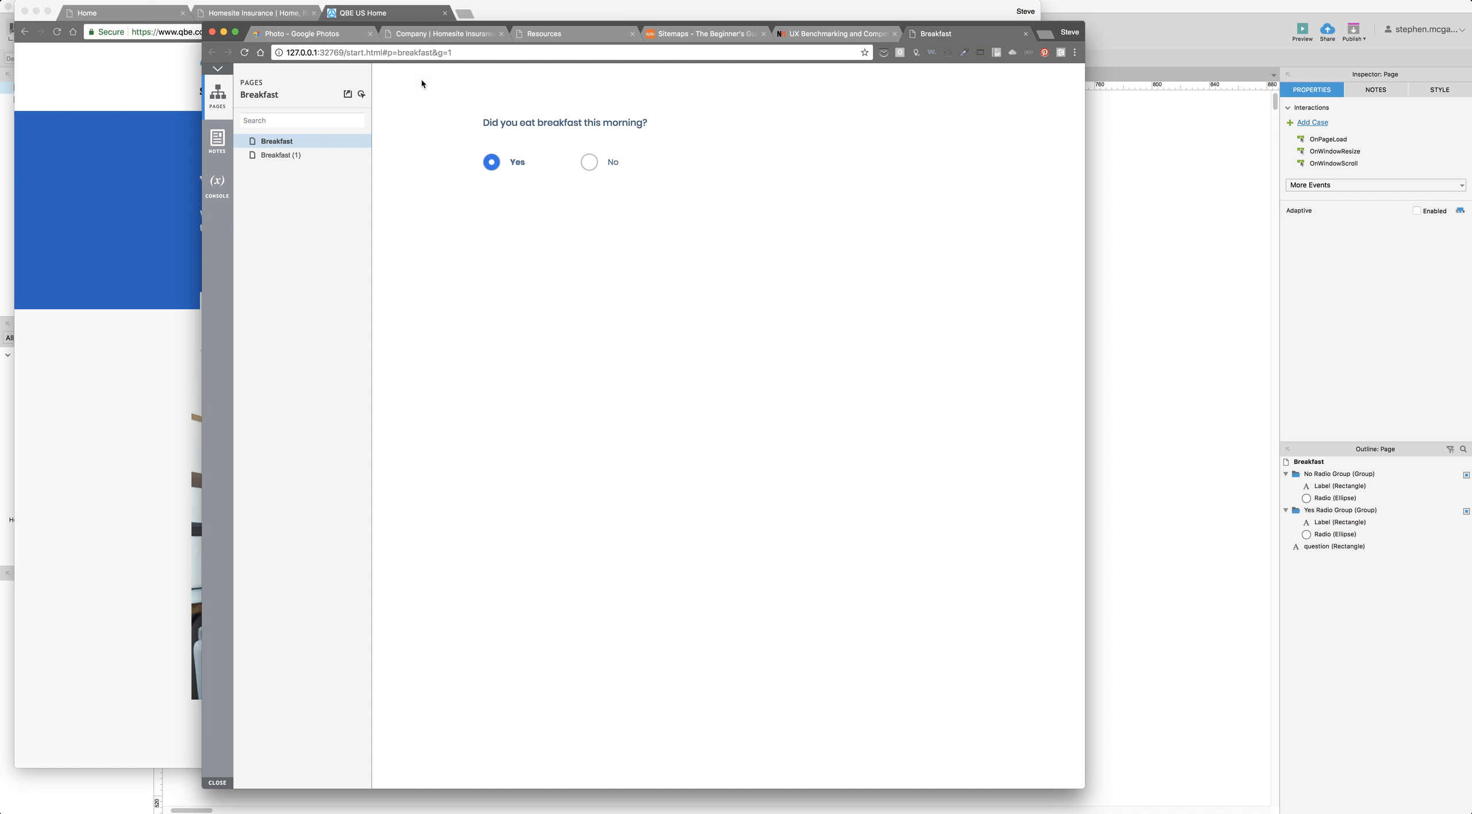
{"action": "left_click", "coordinate": [245, 52]}
{"action": "left_click", "coordinate": [590, 163]}
{"action": "left_click", "coordinate": [592, 165]}
{"action": "left_click", "coordinate": [591, 166]}
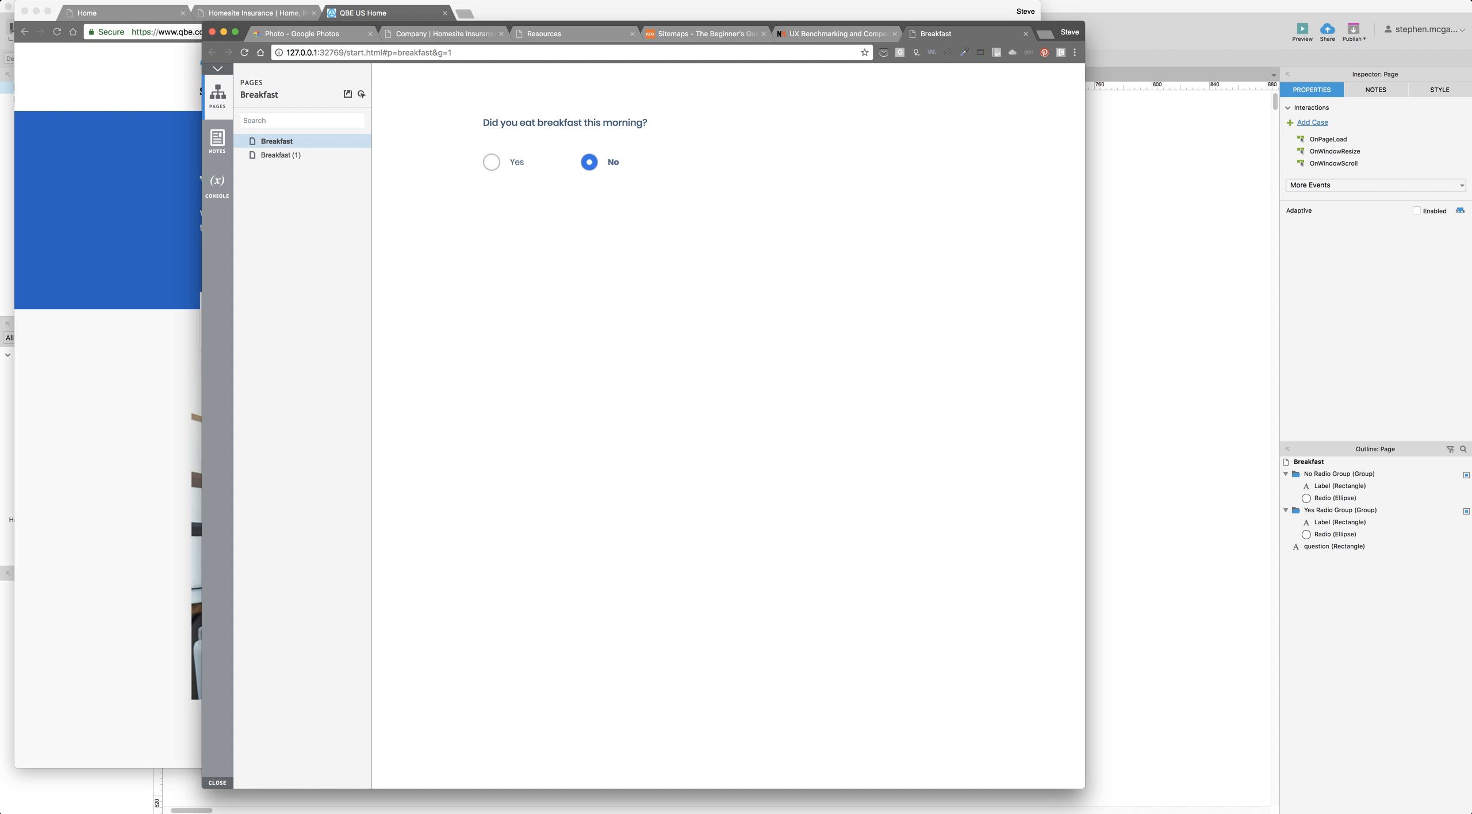